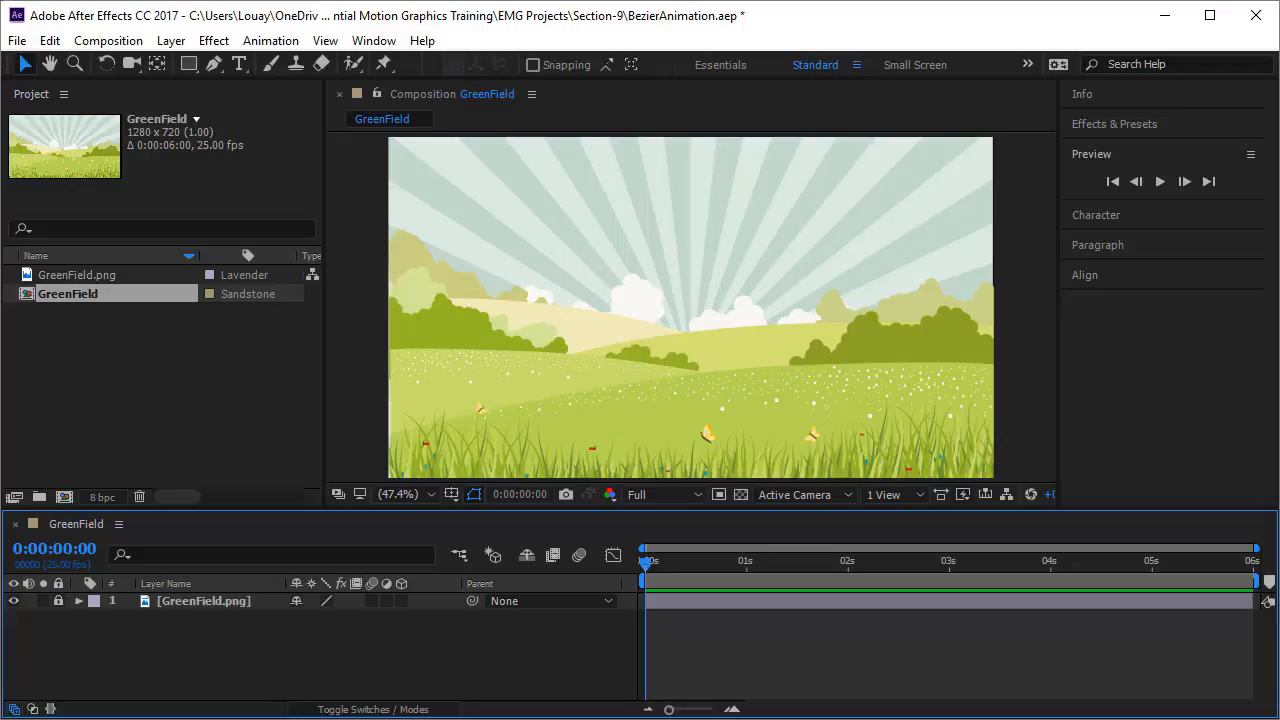
Draw an S-shaped open curve with the Pen tool, from the grass at the lower left up to the dark green bushes.
{"action": "left_click", "coordinate": [213, 63]}
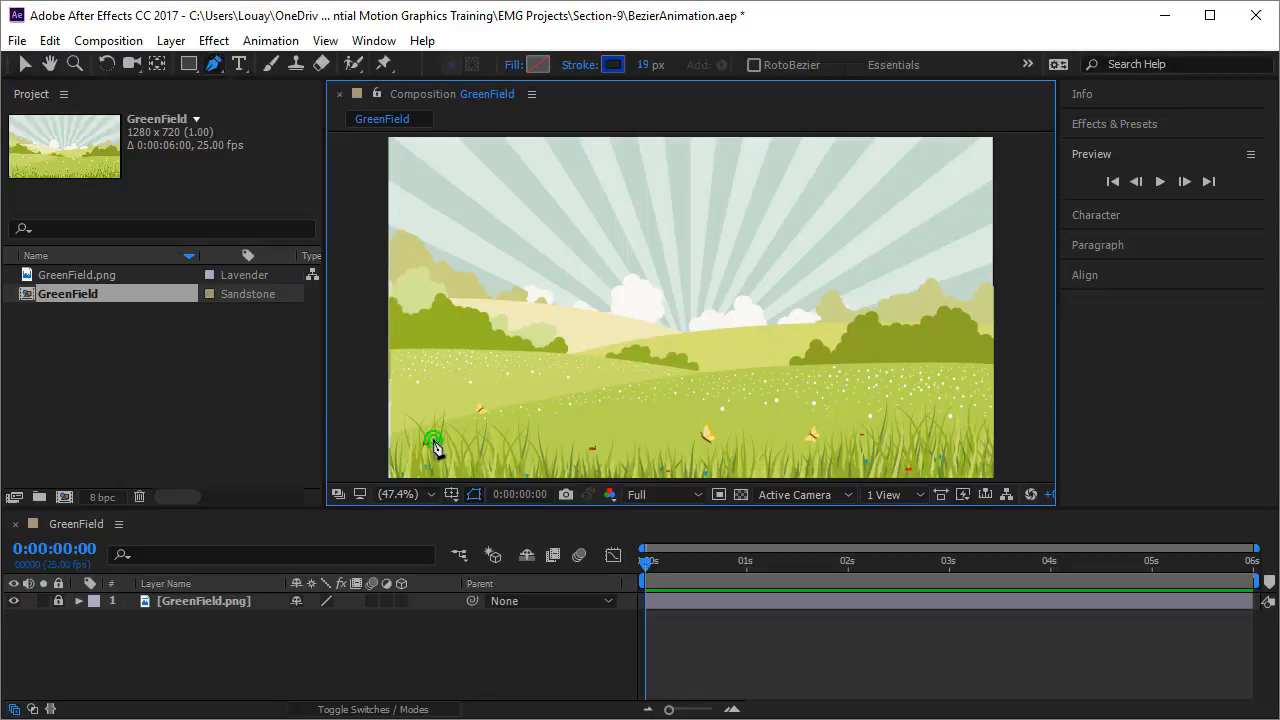
{"action": "left_click_drag", "start_coordinate": [432, 440], "coordinate": [461, 440]}
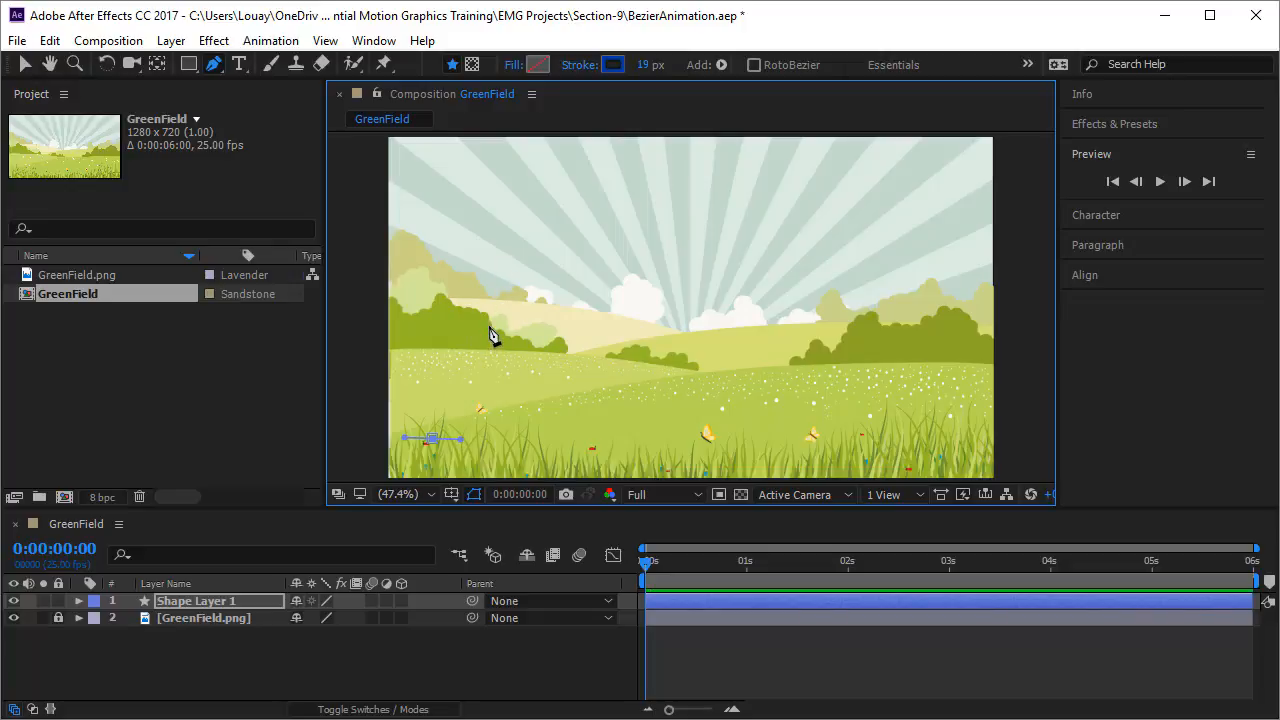
{"action": "mouse_move", "coordinate": [490, 335]}
{"action": "left_mouse_down"}
{"action": "mouse_move", "coordinate": [523, 330]}
{"action": "mouse_move", "coordinate": [540, 271]}
{"action": "mouse_move", "coordinate": [430, 288]}
{"action": "mouse_move", "coordinate": [573, 334]}
{"action": "mouse_move", "coordinate": [585, 343]}
{"action": "mouse_move", "coordinate": [583, 402]}
{"action": "mouse_move", "coordinate": [517, 363]}
{"action": "mouse_move", "coordinate": [526, 314]}
{"action": "mouse_move", "coordinate": [560, 346]}
{"action": "mouse_move", "coordinate": [533, 335]}
{"action": "mouse_move", "coordinate": [520, 297]}
{"action": "mouse_move", "coordinate": [451, 283]}
{"action": "mouse_move", "coordinate": [466, 394]}
{"action": "mouse_move", "coordinate": [578, 326]}
{"action": "mouse_move", "coordinate": [423, 363]}
{"action": "mouse_move", "coordinate": [480, 300]}
{"action": "mouse_move", "coordinate": [443, 323]}
{"action": "mouse_move", "coordinate": [455, 311]}
{"action": "mouse_move", "coordinate": [540, 335]}
{"action": "mouse_move", "coordinate": [543, 321]}
{"action": "mouse_move", "coordinate": [548, 333]}
{"action": "left_mouse_up"}
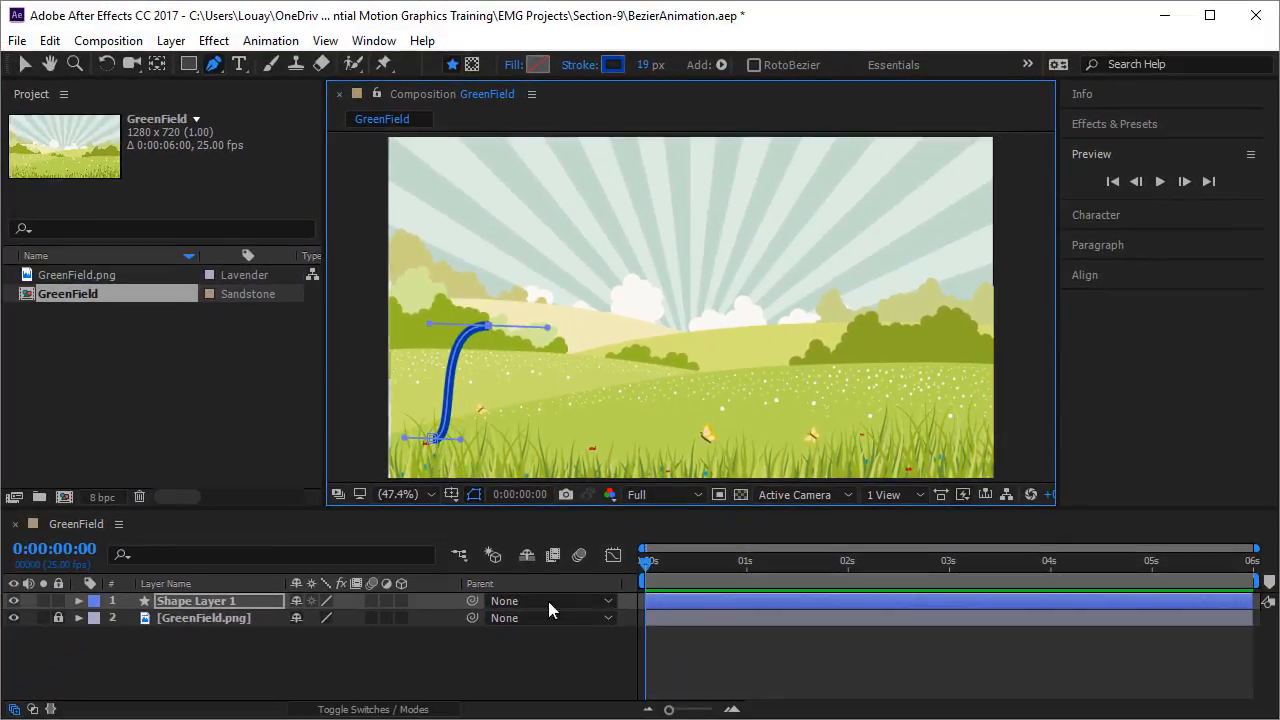
Expand the Stroke 1 properties of Shape Layer 1 and add a dash to the stroke.
{"action": "left_click", "coordinate": [262, 600]}
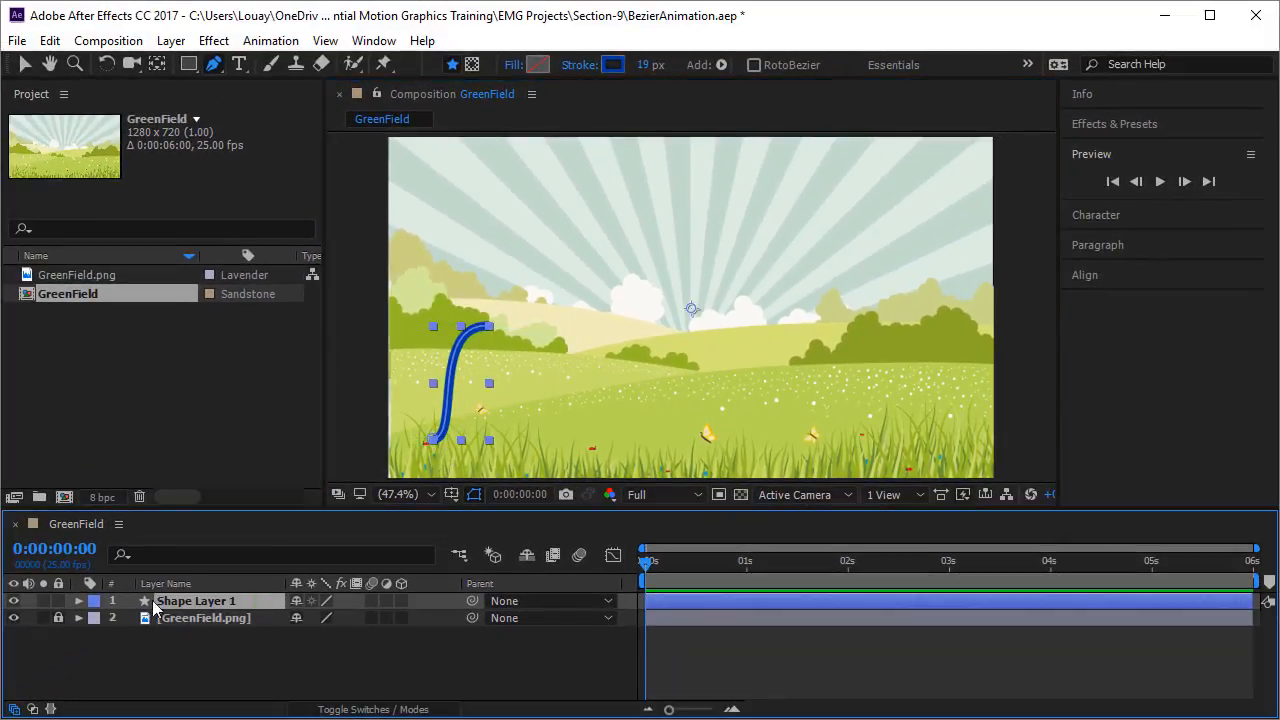
{"action": "left_click", "coordinate": [79, 601]}
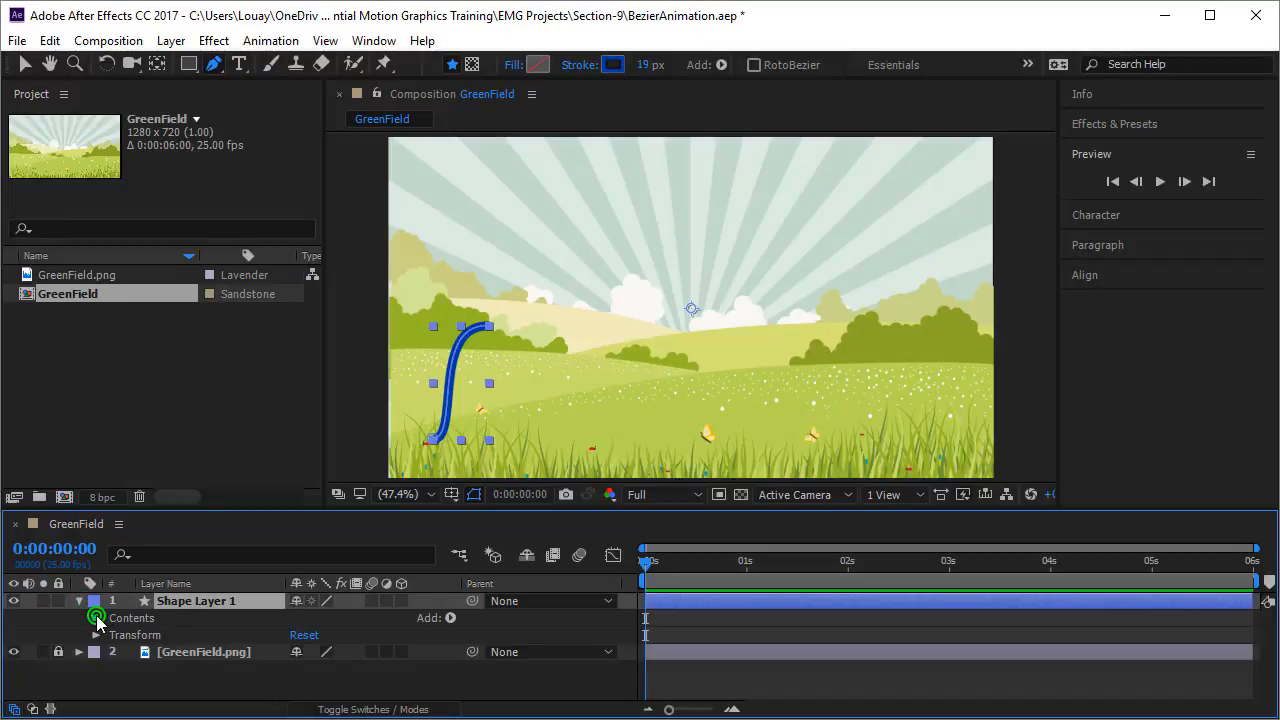
{"action": "left_click", "coordinate": [96, 618]}
{"action": "left_click", "coordinate": [113, 635]}
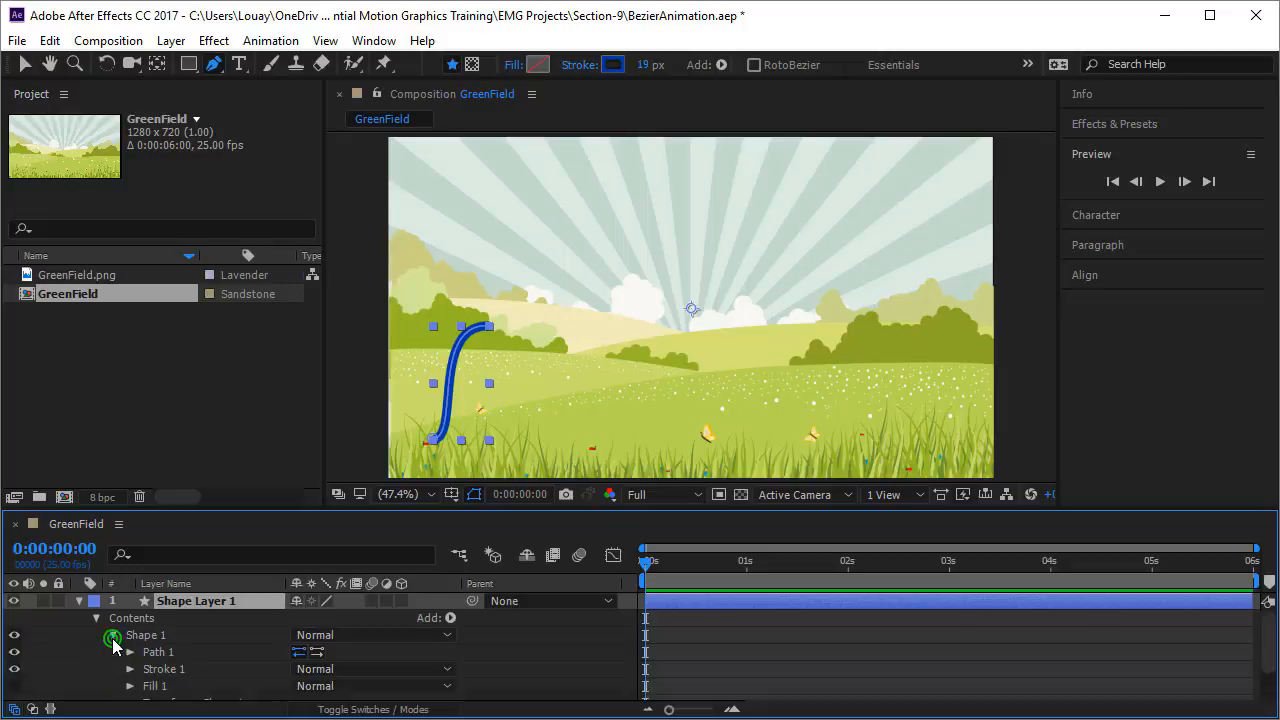
{"action": "scroll", "coordinate": [114, 640], "scroll_direction": "down", "scroll_amount": 1}
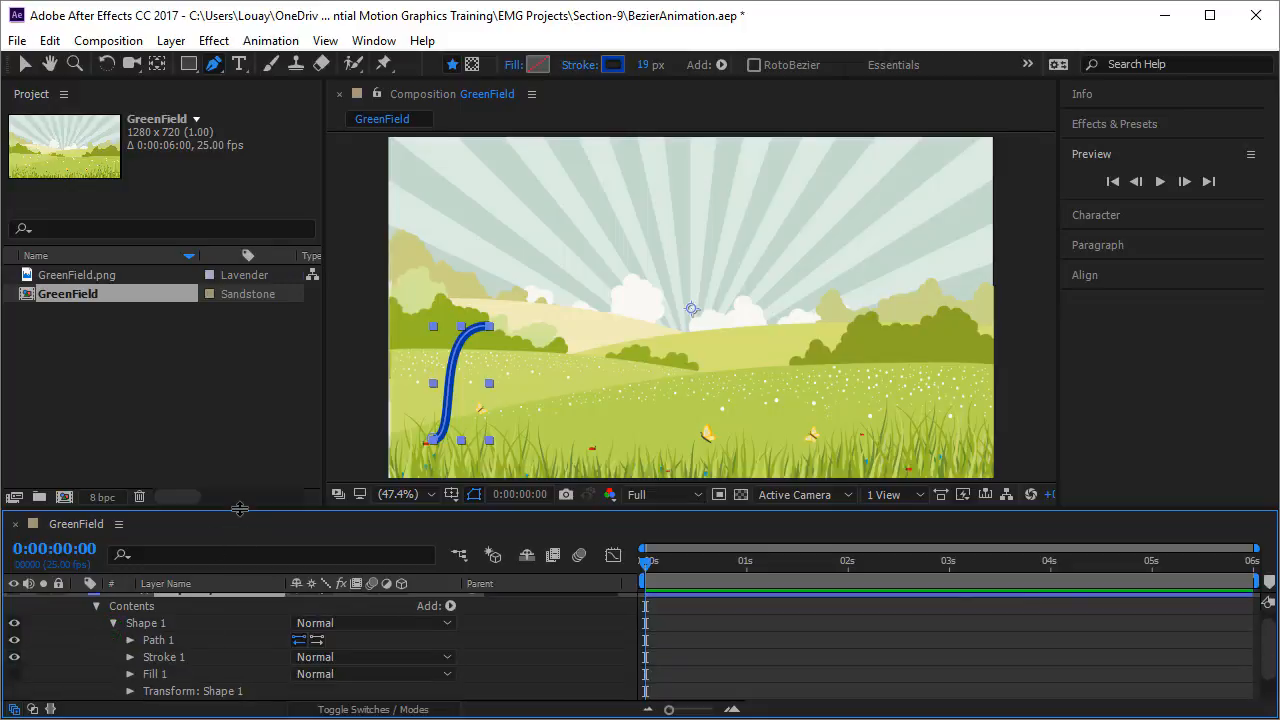
{"action": "left_click_drag", "start_coordinate": [240, 508], "coordinate": [234, 476]}
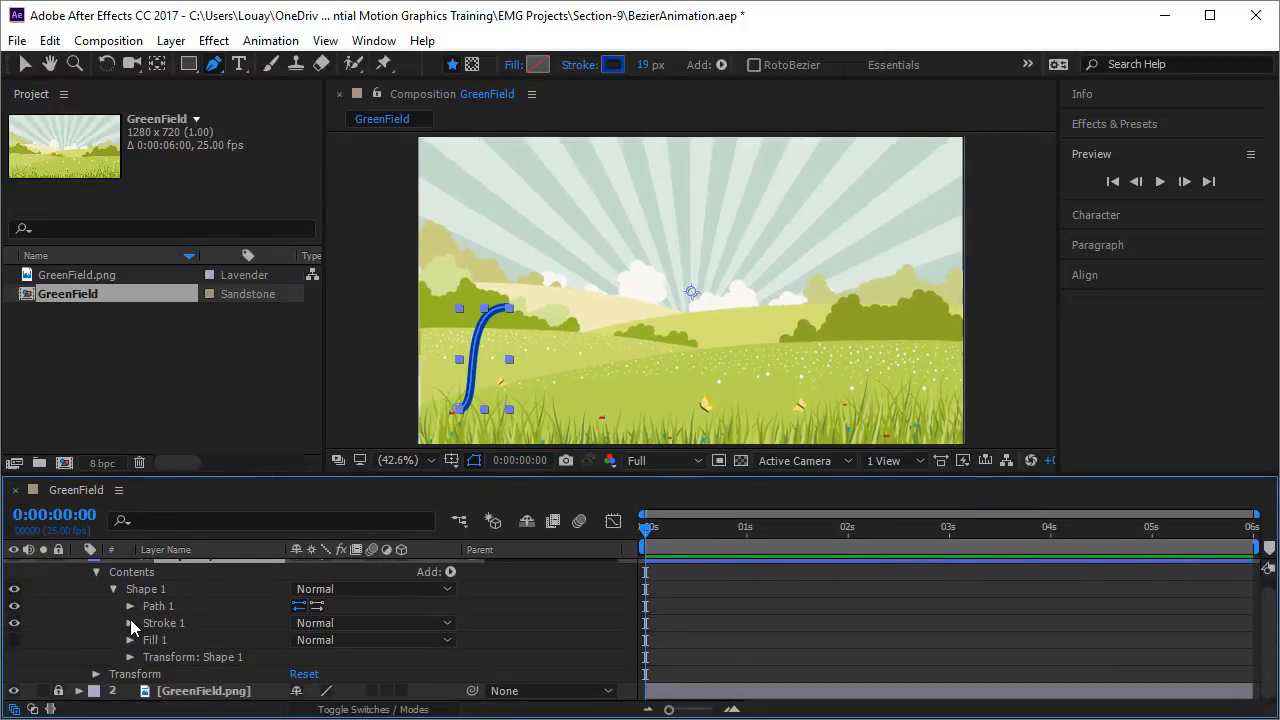
{"action": "left_click", "coordinate": [130, 623]}
{"action": "scroll", "coordinate": [131, 625], "scroll_direction": "down", "scroll_amount": 3}
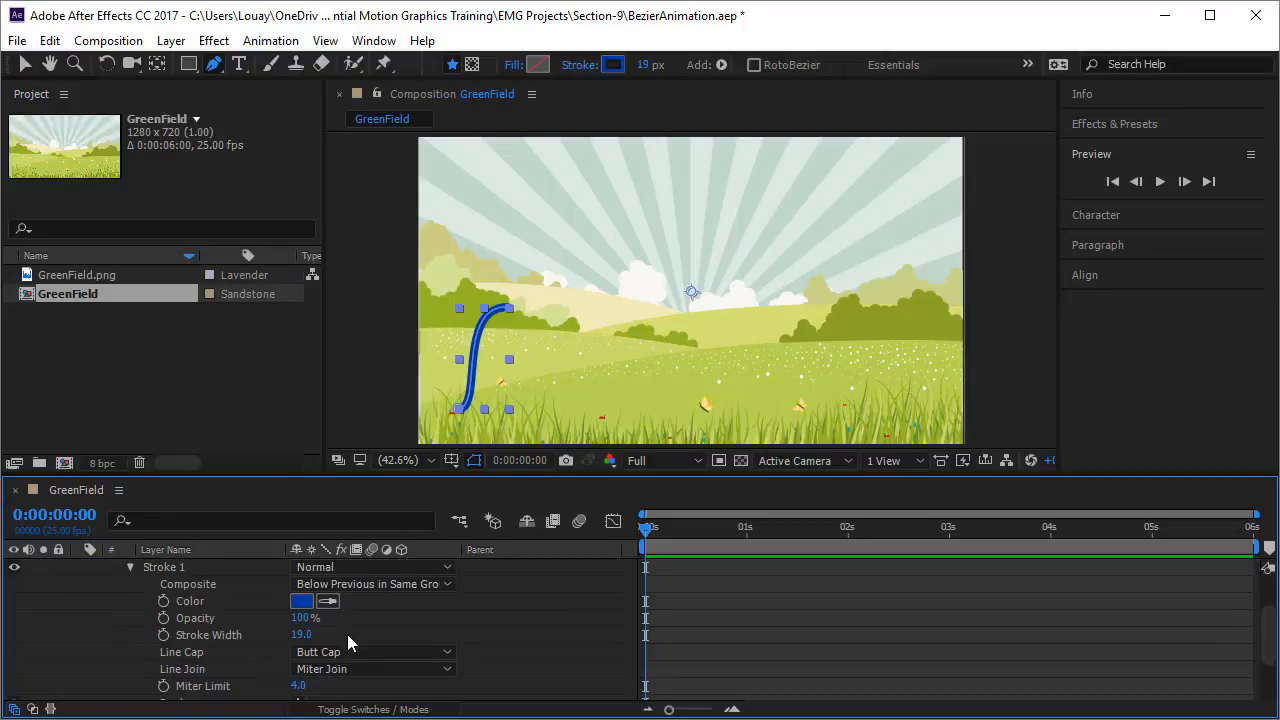
{"action": "scroll", "coordinate": [349, 632], "scroll_direction": "down", "scroll_amount": 3}
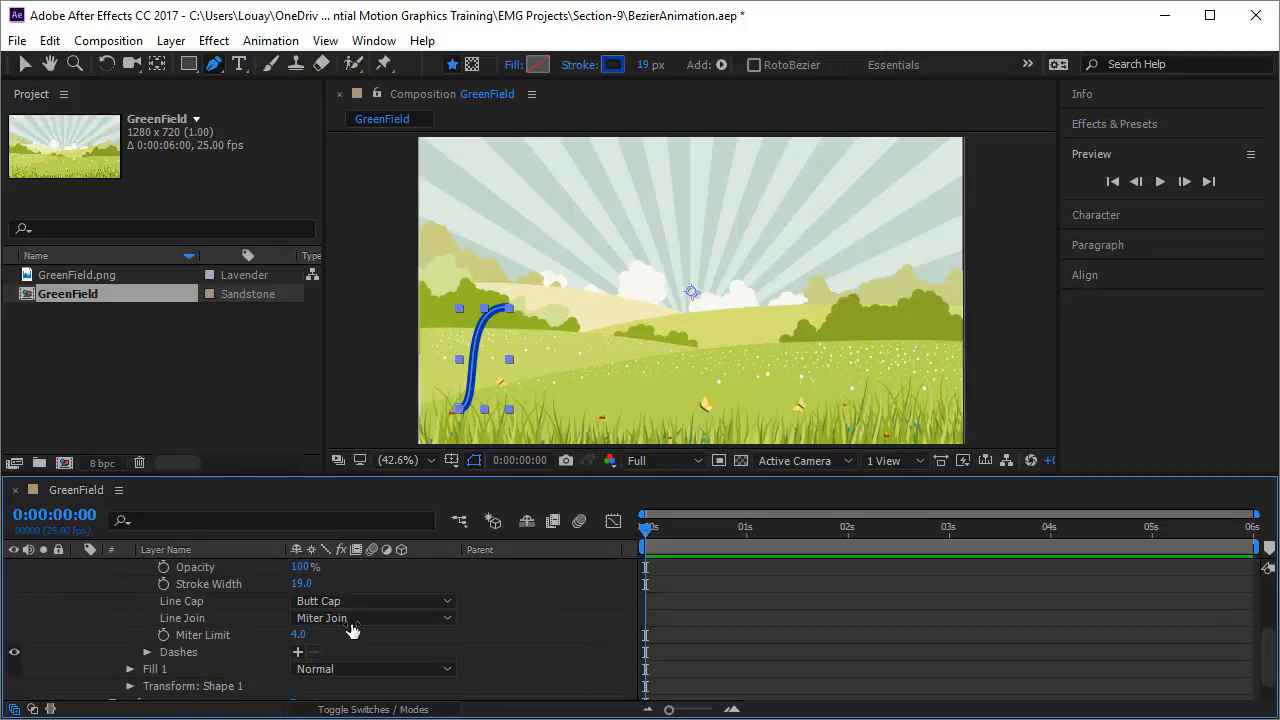
{"action": "left_click", "coordinate": [298, 653]}
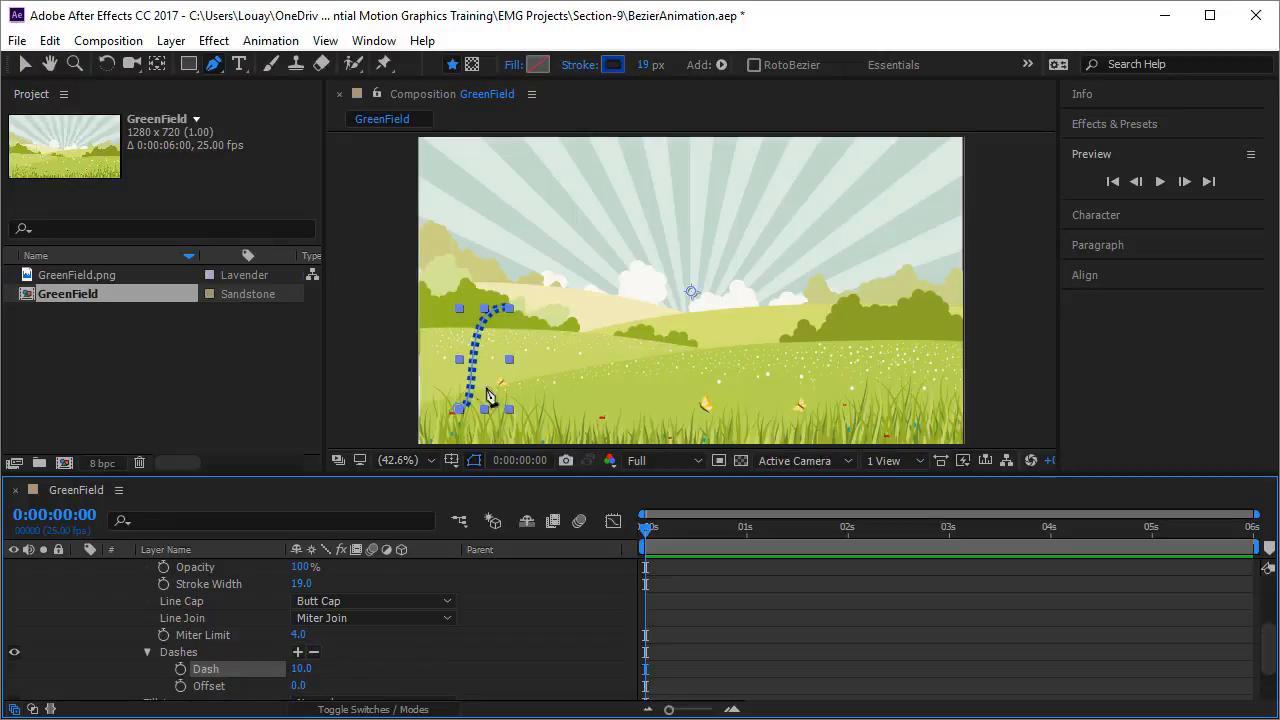
Set the stroke's line cap to Round Cap and its dash length to 15.
{"action": "left_click", "coordinate": [329, 602]}
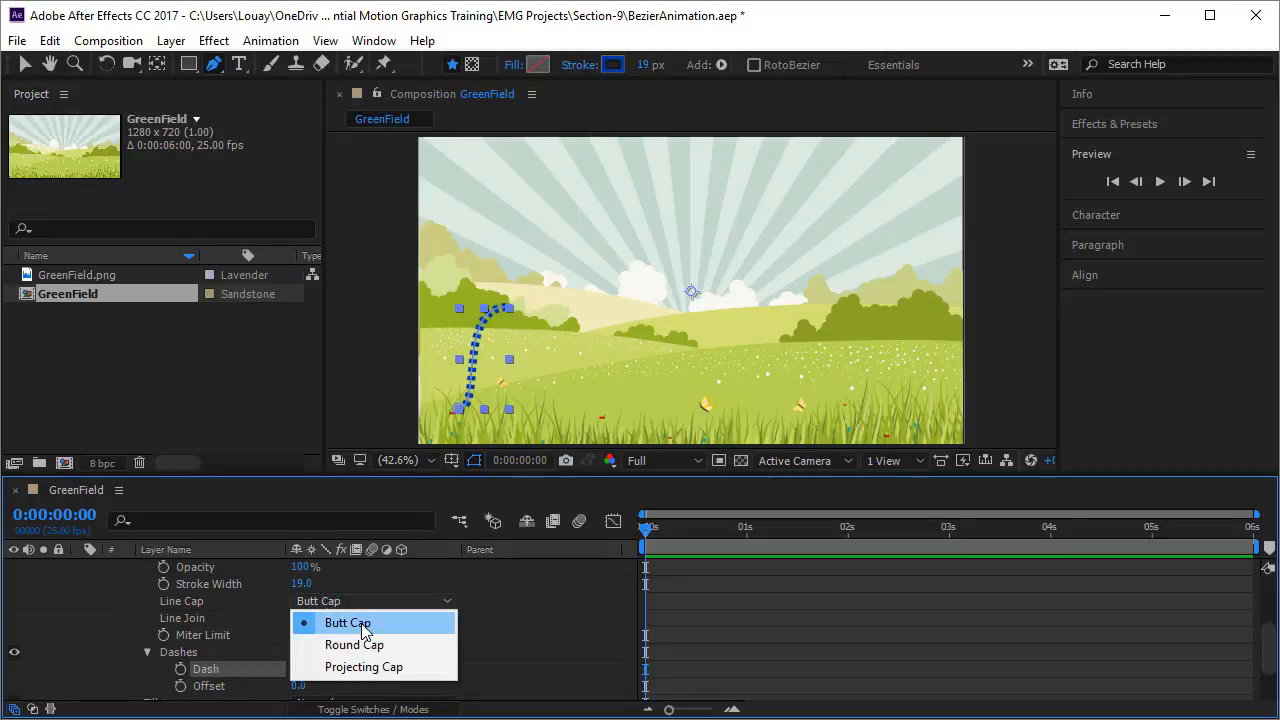
{"action": "left_click", "coordinate": [366, 646]}
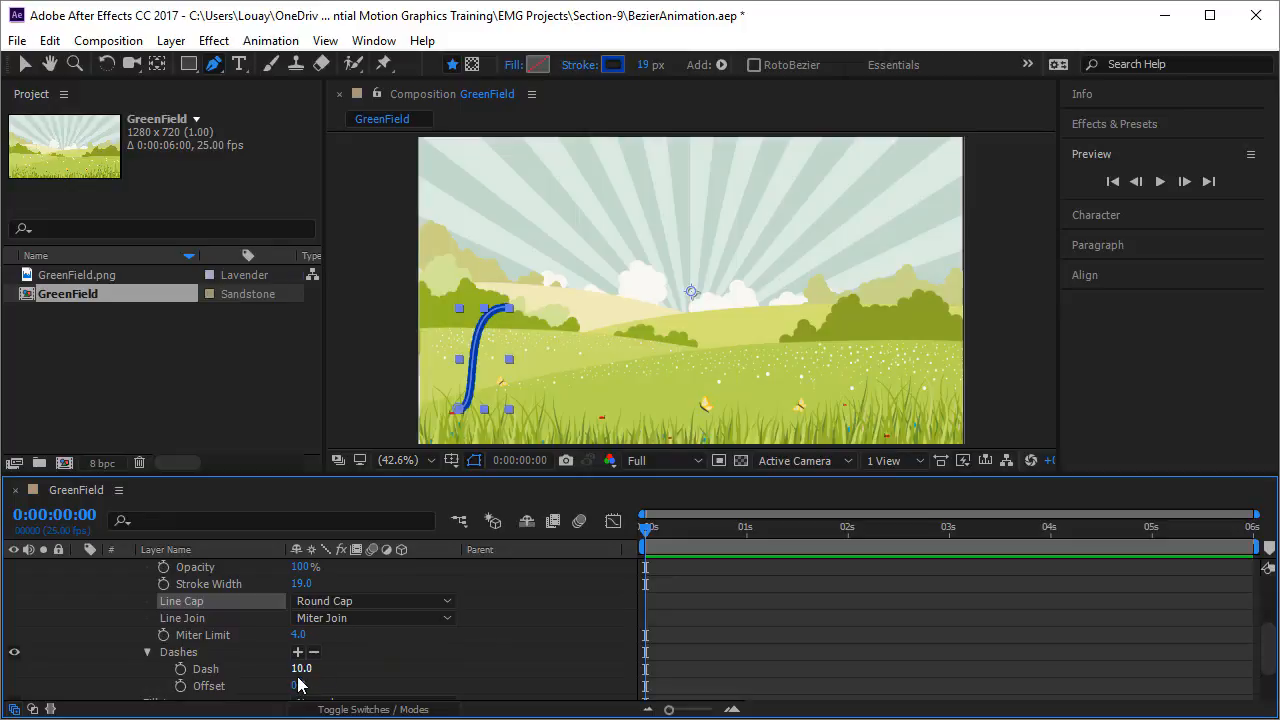
{"action": "mouse_move", "coordinate": [300, 668]}
{"action": "left_mouse_down"}
{"action": "mouse_move", "coordinate": [311, 668]}
{"action": "mouse_move", "coordinate": [300, 668]}
{"action": "left_mouse_up"}
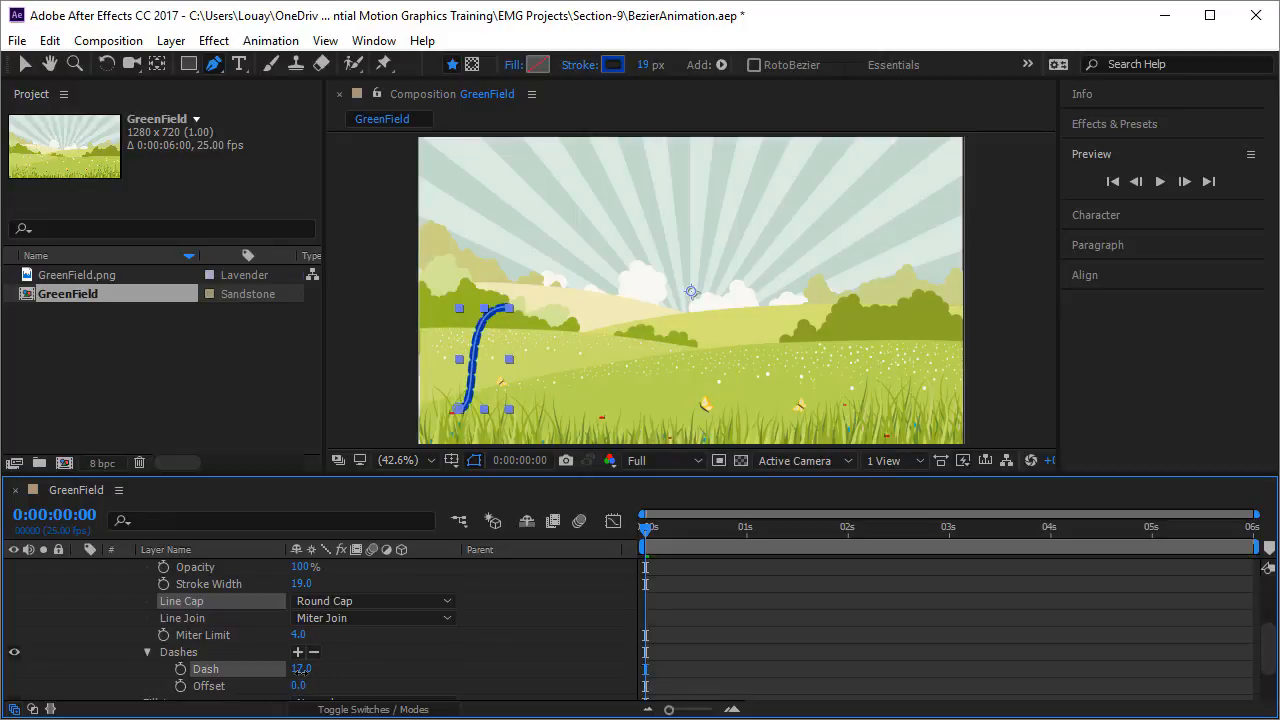
{"action": "left_click_drag", "start_coordinate": [301, 672], "coordinate": [302, 673]}
{"action": "left_click_drag", "start_coordinate": [302, 676], "coordinate": [303, 672]}
{"action": "left_click", "coordinate": [303, 671]}
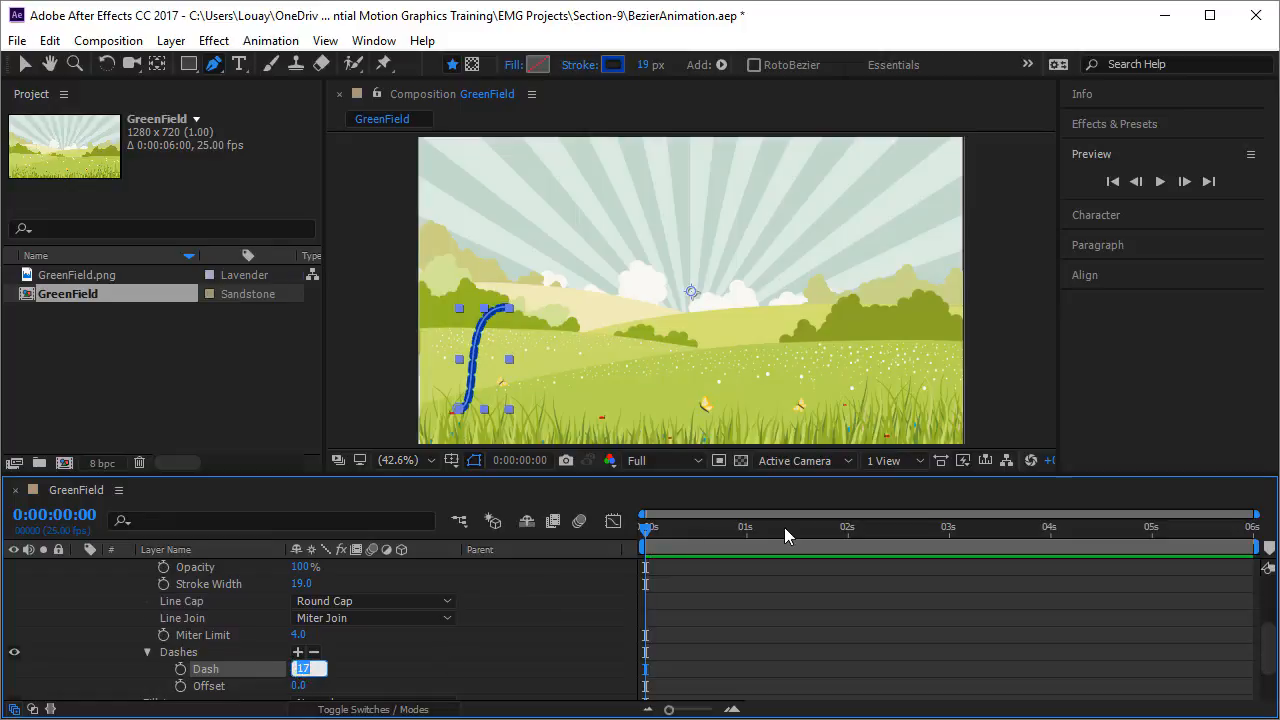
{"action": "type", "text": "15"}
{"action": "key", "text": "Return"}
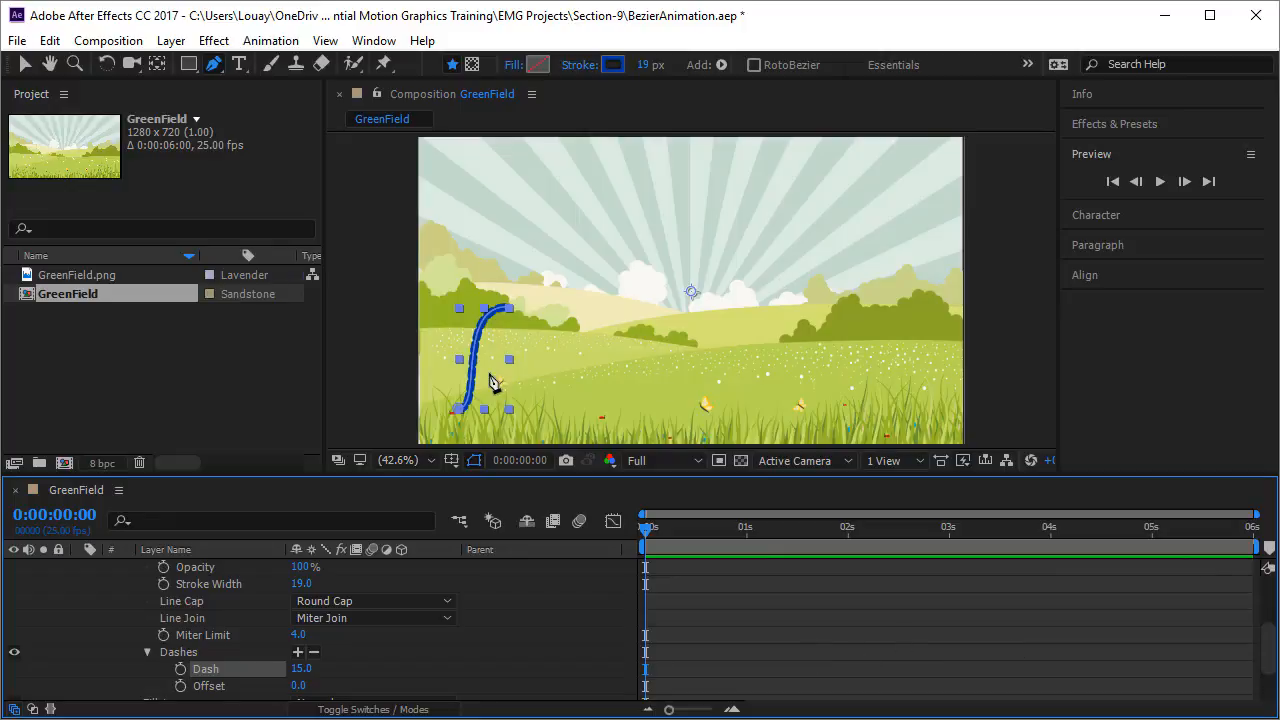
Examine the round-capped dashes along the curve up close, fit the composition back in view and deselect the layer.
{"action": "scroll", "coordinate": [492, 381], "scroll_direction": "up", "scroll_amount": 3}
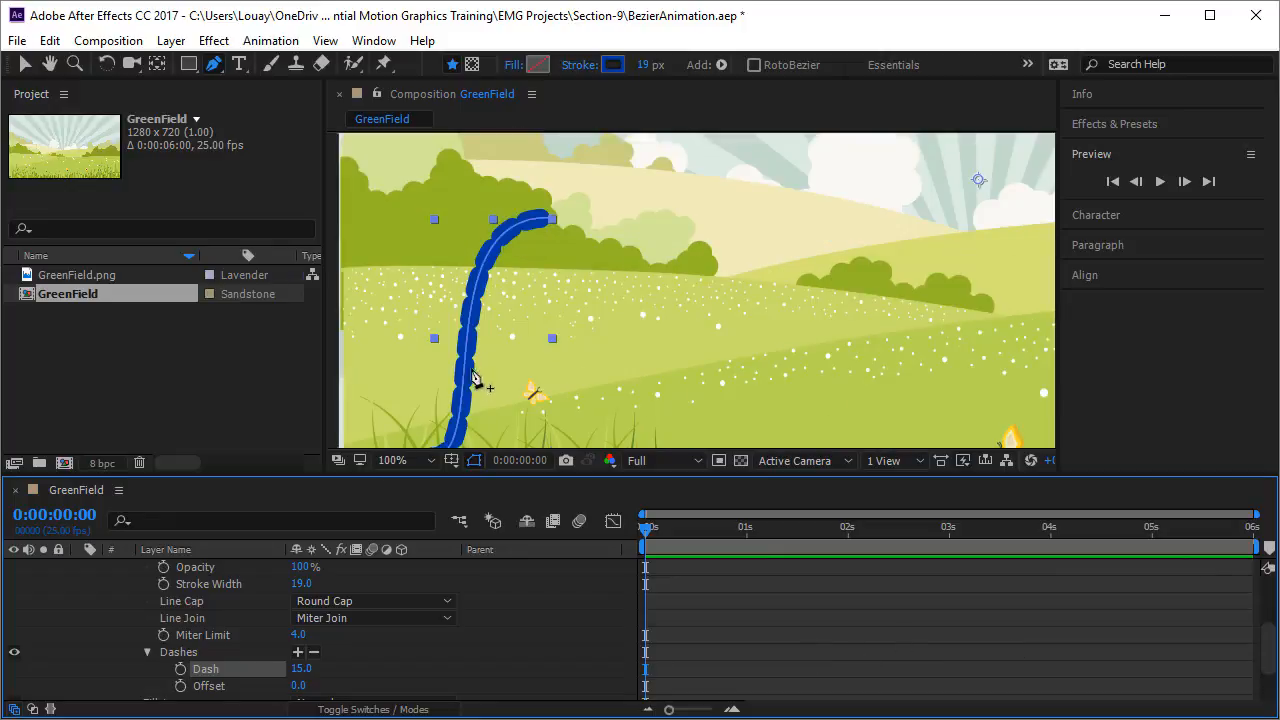
{"action": "key", "text": "space"}
{"action": "left_click_drag", "start_coordinate": [491, 328], "coordinate": [589, 255]}
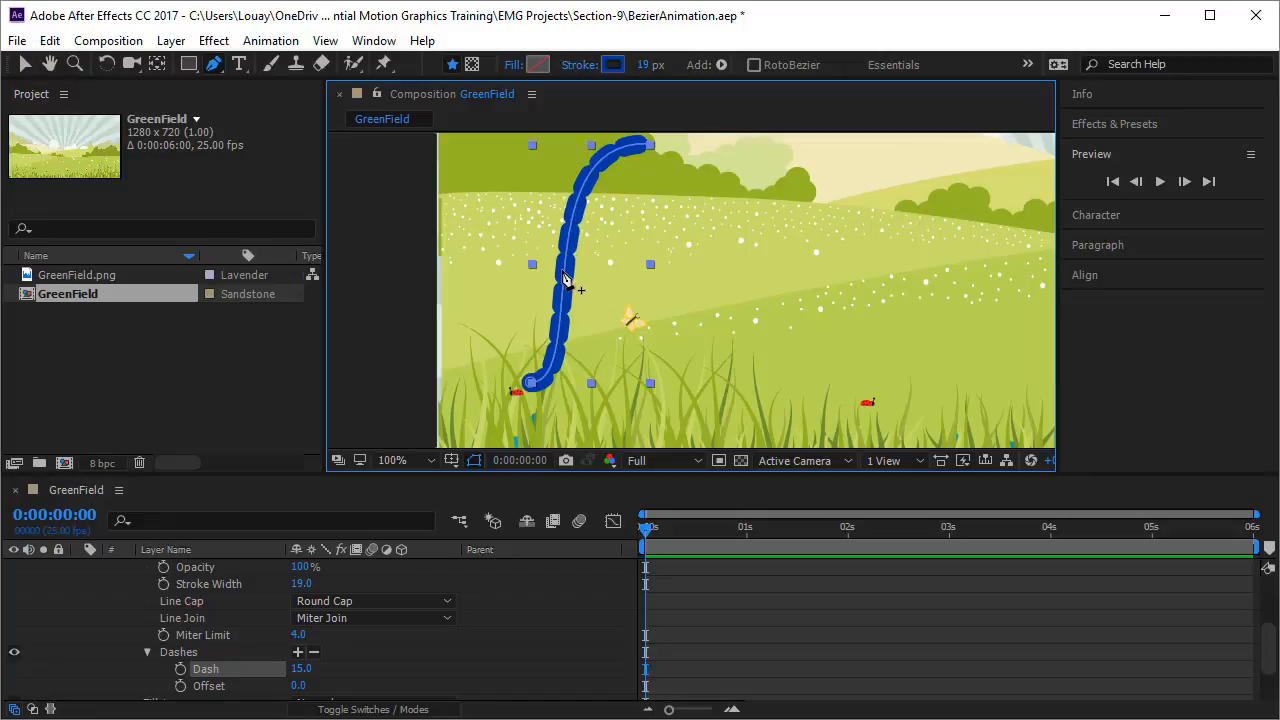
{"action": "scroll", "coordinate": [150, 640], "scroll_direction": "up", "scroll_amount": 3}
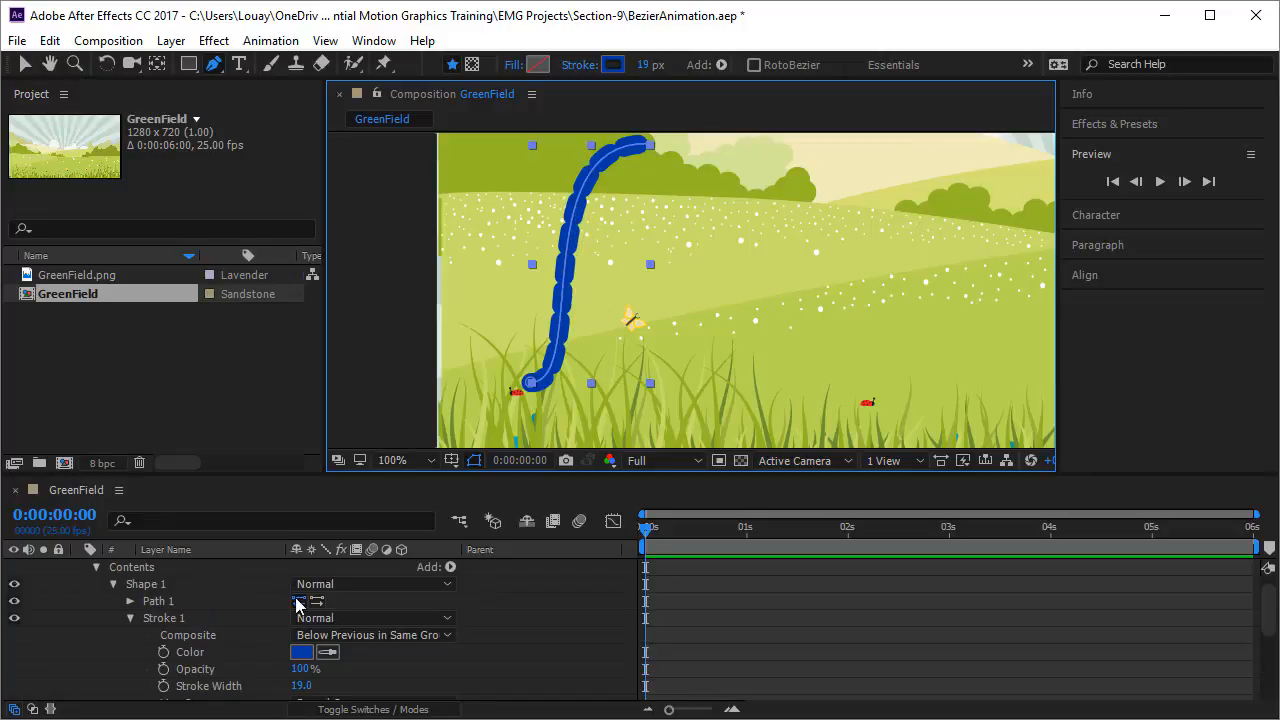
{"action": "scroll", "coordinate": [296, 603], "scroll_direction": "up", "scroll_amount": 1}
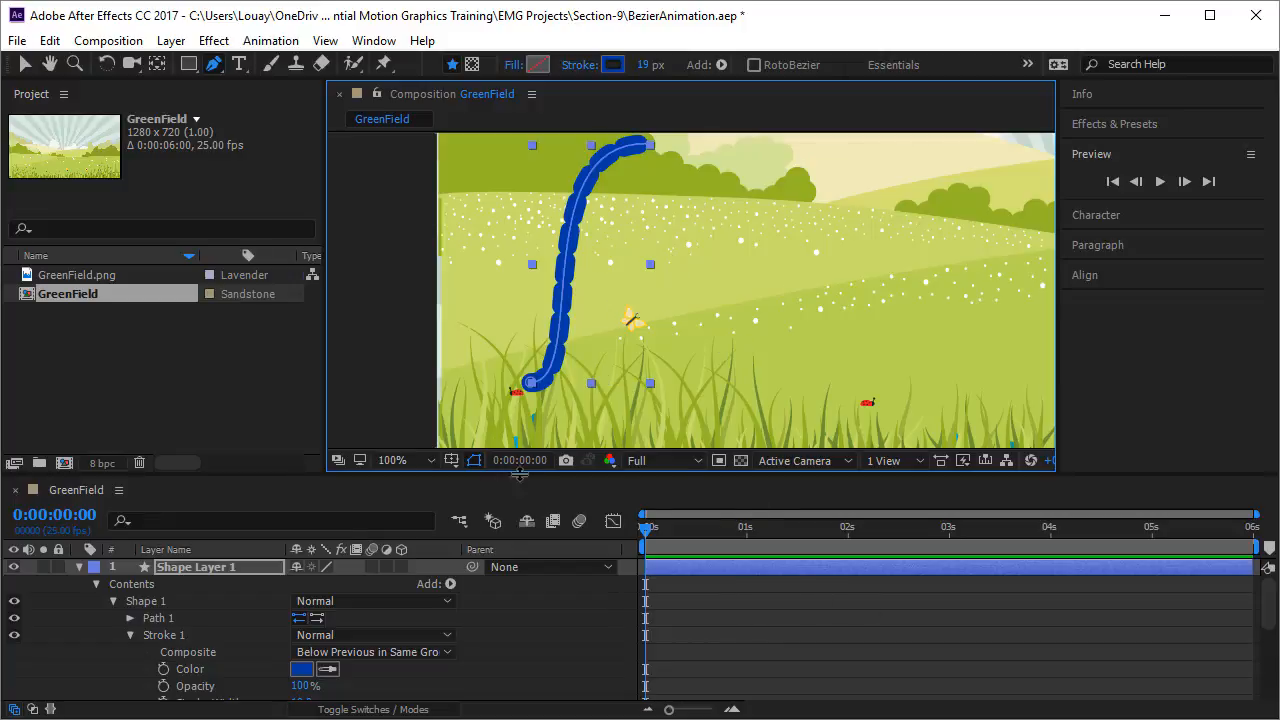
{"action": "left_click", "coordinate": [398, 460]}
{"action": "left_click", "coordinate": [425, 120]}
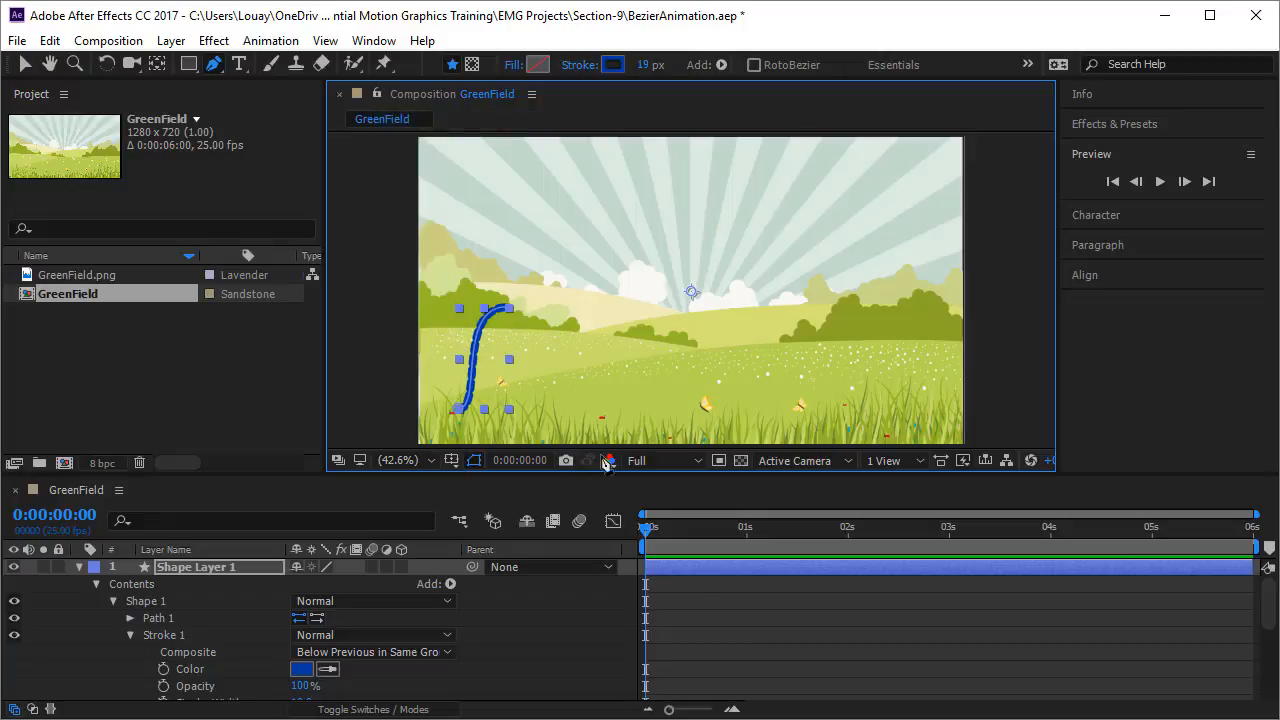
{"action": "left_click", "coordinate": [682, 624]}
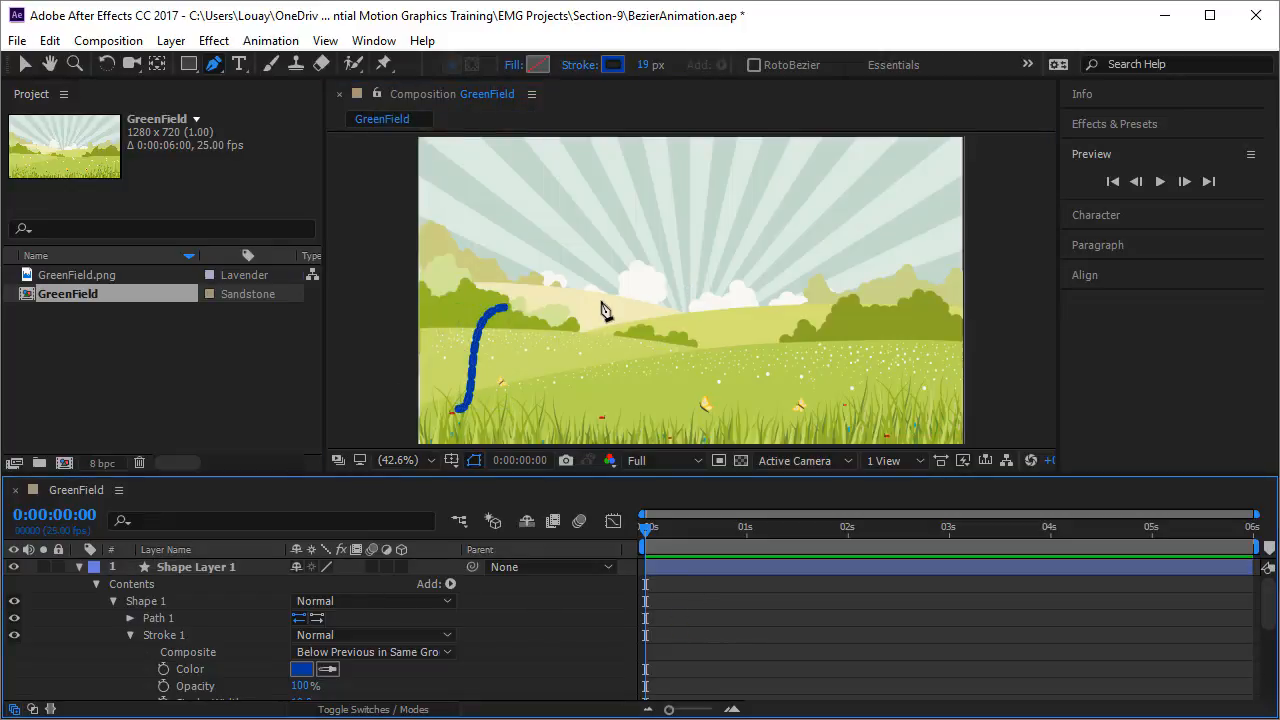
Enable keyframing for the Path property of Path 1 in Shape Layer 1 at 0:00:00:00.
{"action": "key", "text": "v"}
{"action": "left_click", "coordinate": [172, 568]}
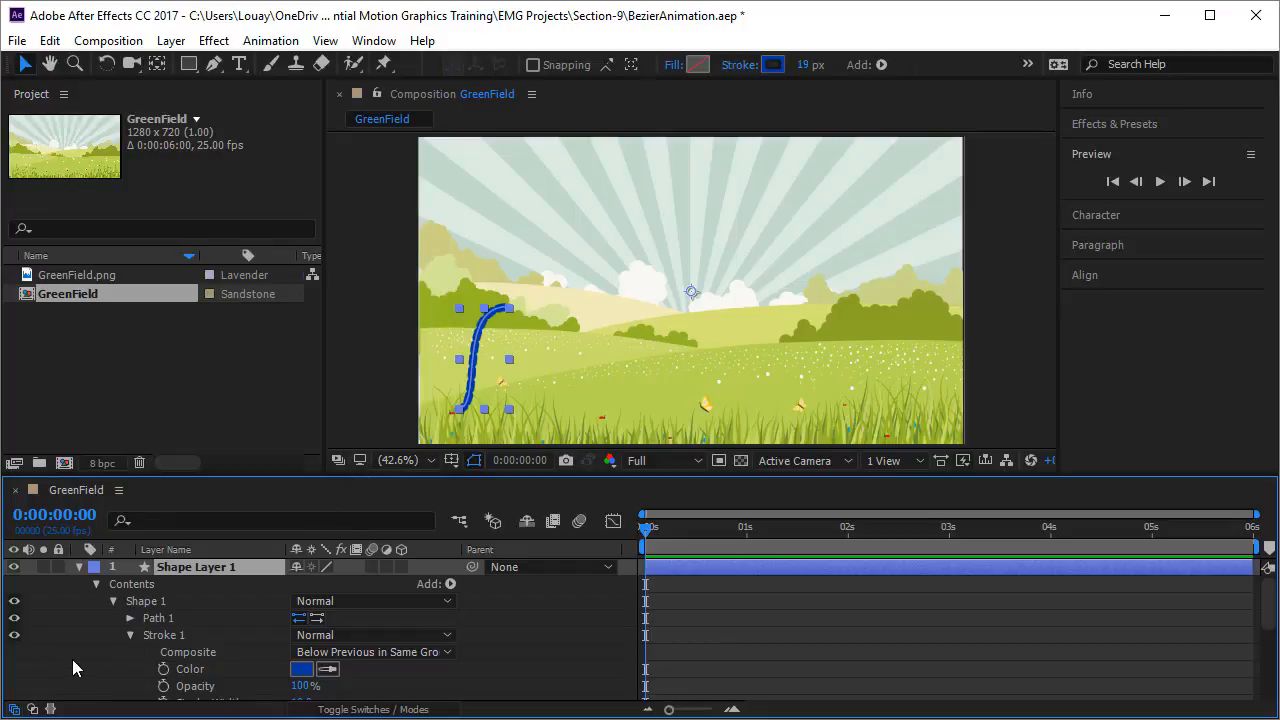
{"action": "left_click", "coordinate": [130, 618]}
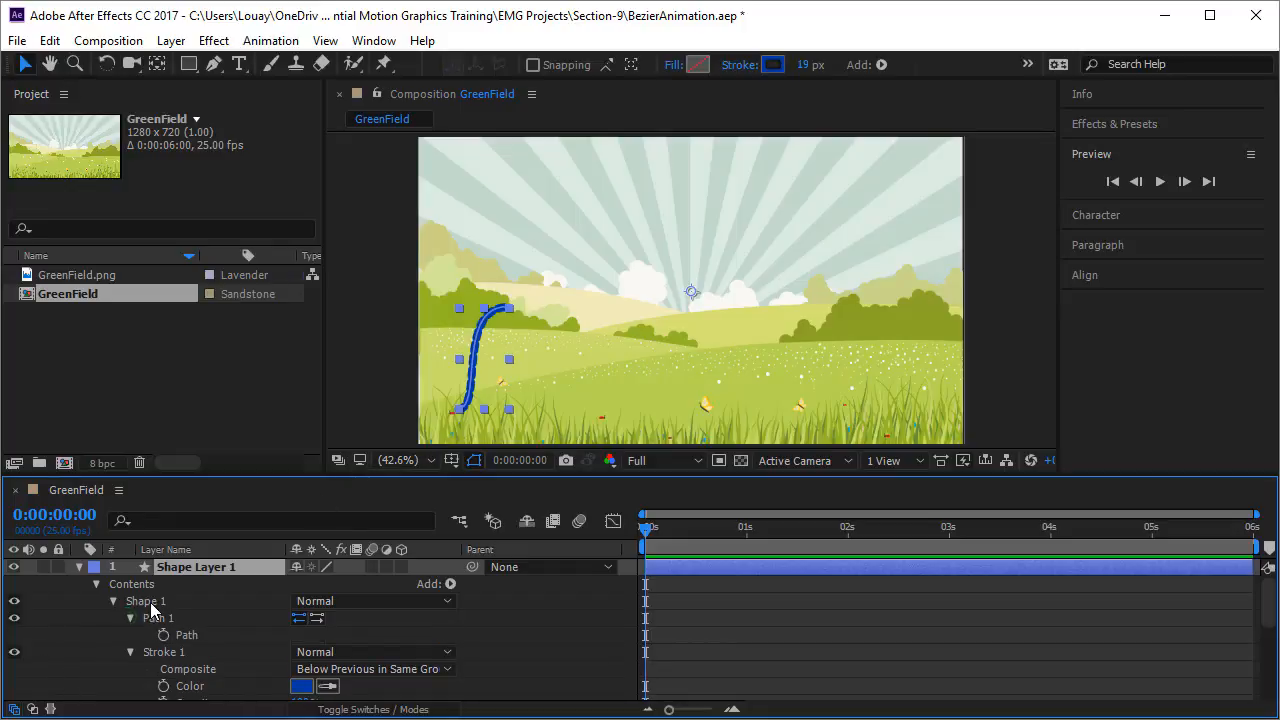
{"action": "left_click", "coordinate": [150, 601]}
{"action": "left_click", "coordinate": [172, 617]}
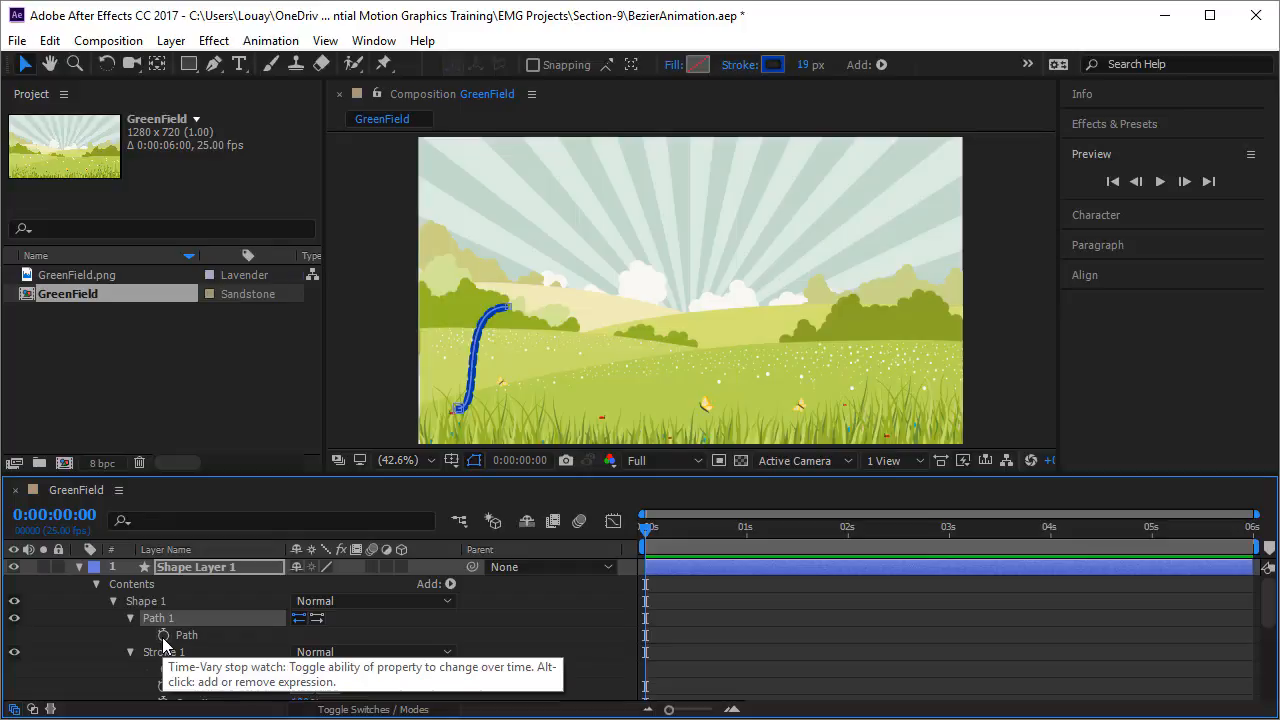
{"action": "left_click", "coordinate": [163, 636]}
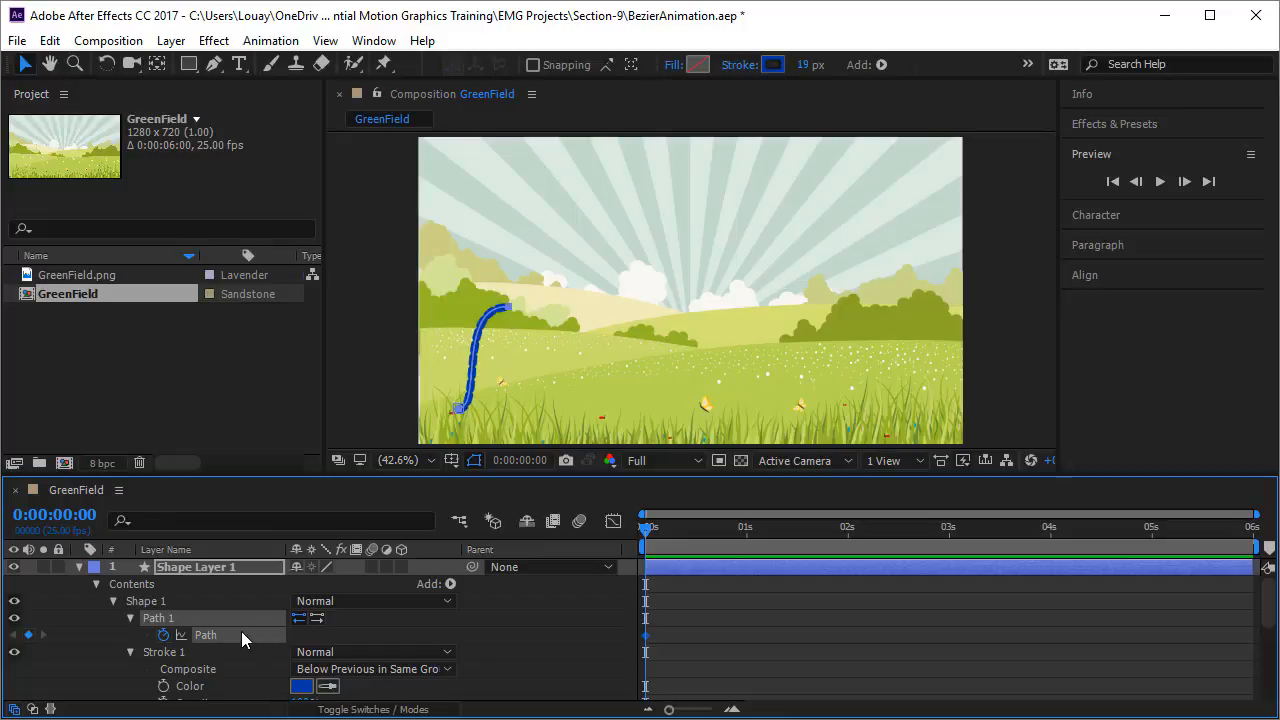
At 0:00:00:12, move the curve's upper end point up and right into the sky to add a second path keyframe.
{"action": "left_click", "coordinate": [474, 371]}
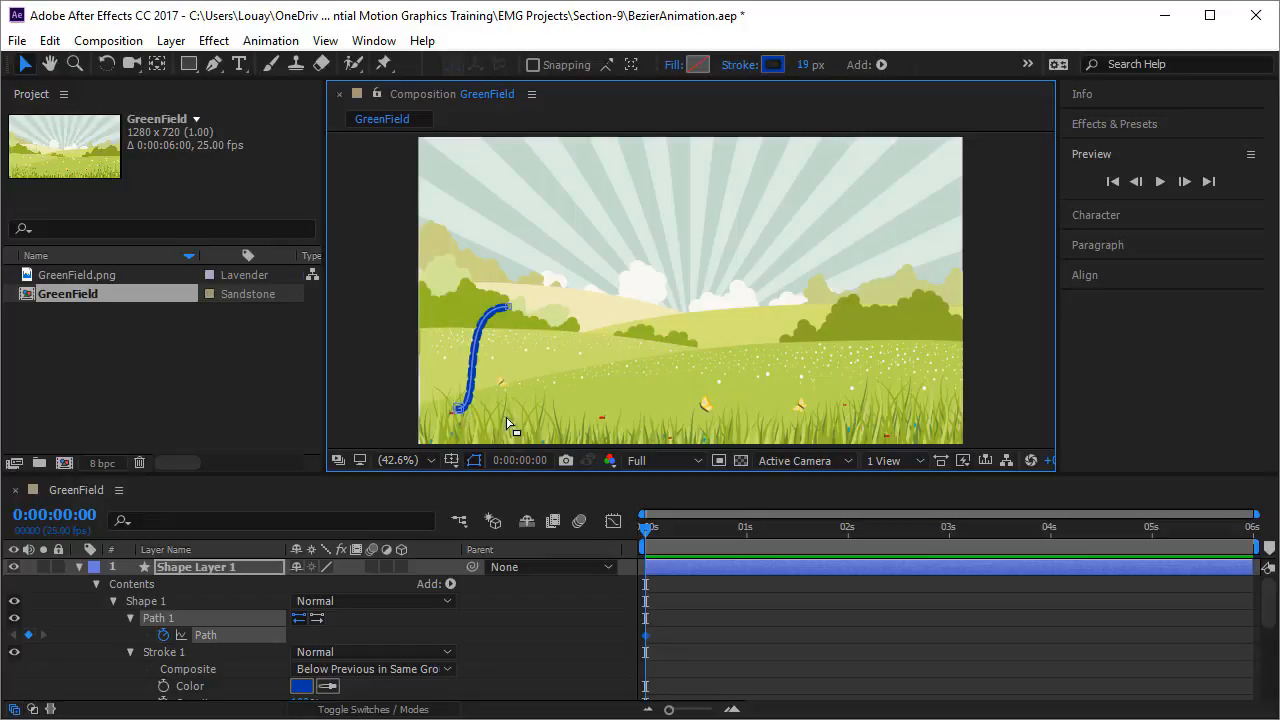
{"action": "left_click_drag", "start_coordinate": [645, 528], "coordinate": [694, 530]}
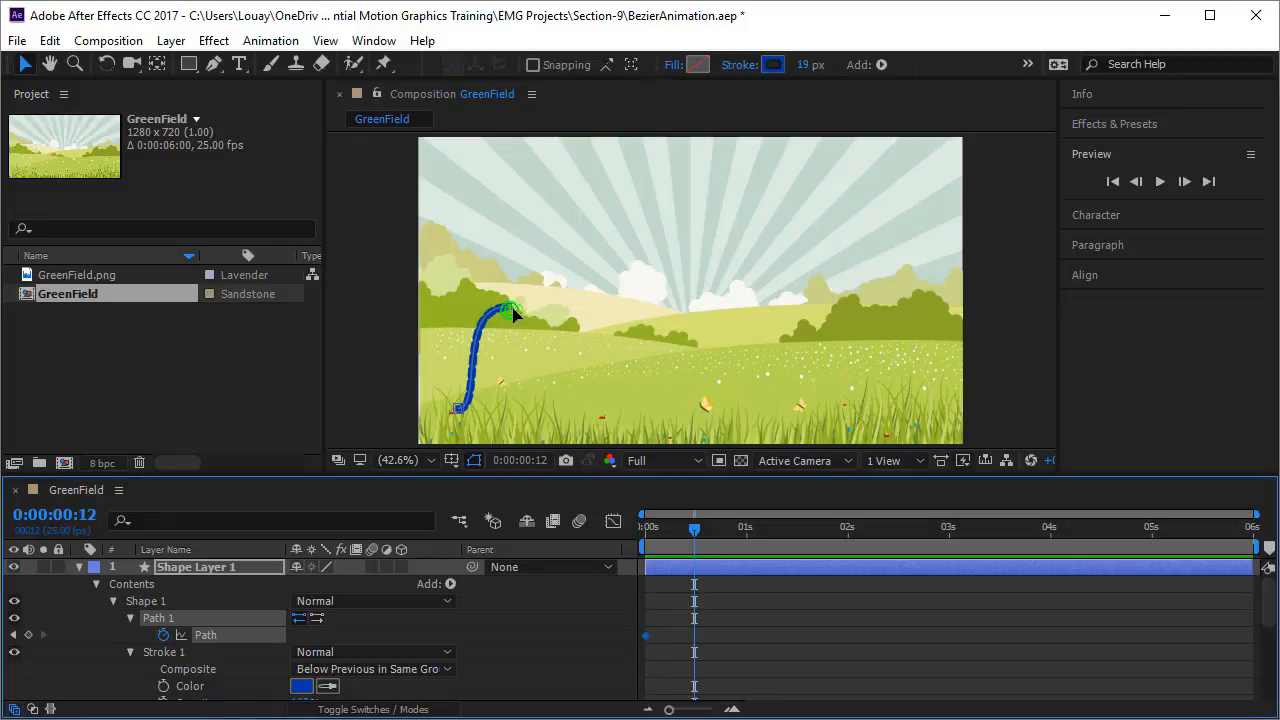
{"action": "left_click_drag", "start_coordinate": [512, 313], "coordinate": [645, 178]}
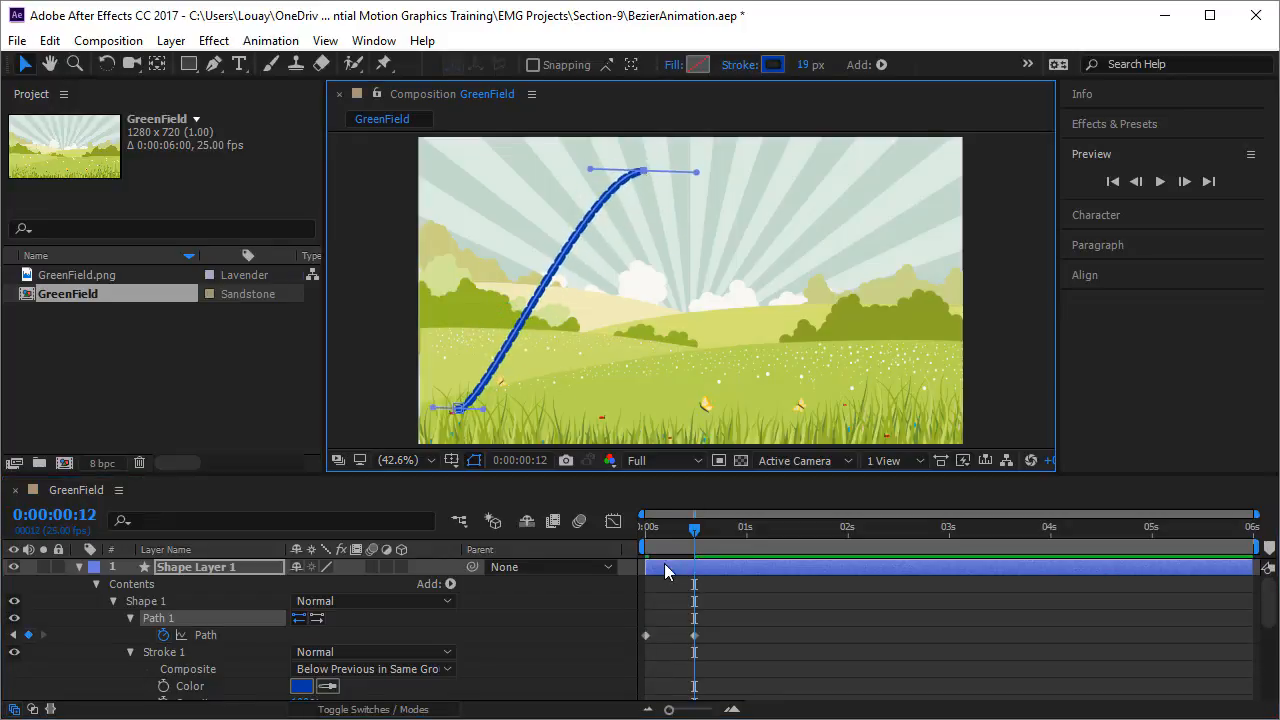
Try an extra path keyframe at 0:00:00:08 by raising the curve's upper end point and shifting the whole path slightly.
{"action": "left_click_drag", "start_coordinate": [693, 541], "coordinate": [674, 599]}
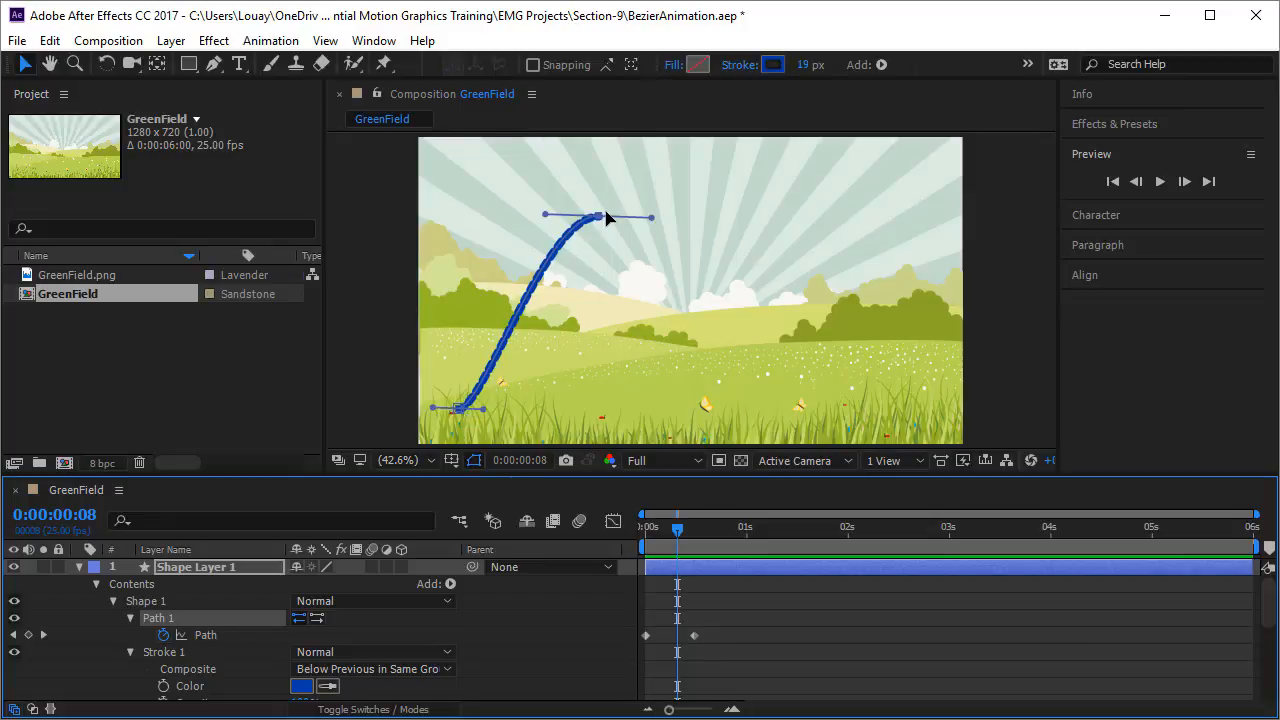
{"action": "left_click_drag", "start_coordinate": [598, 216], "coordinate": [605, 186]}
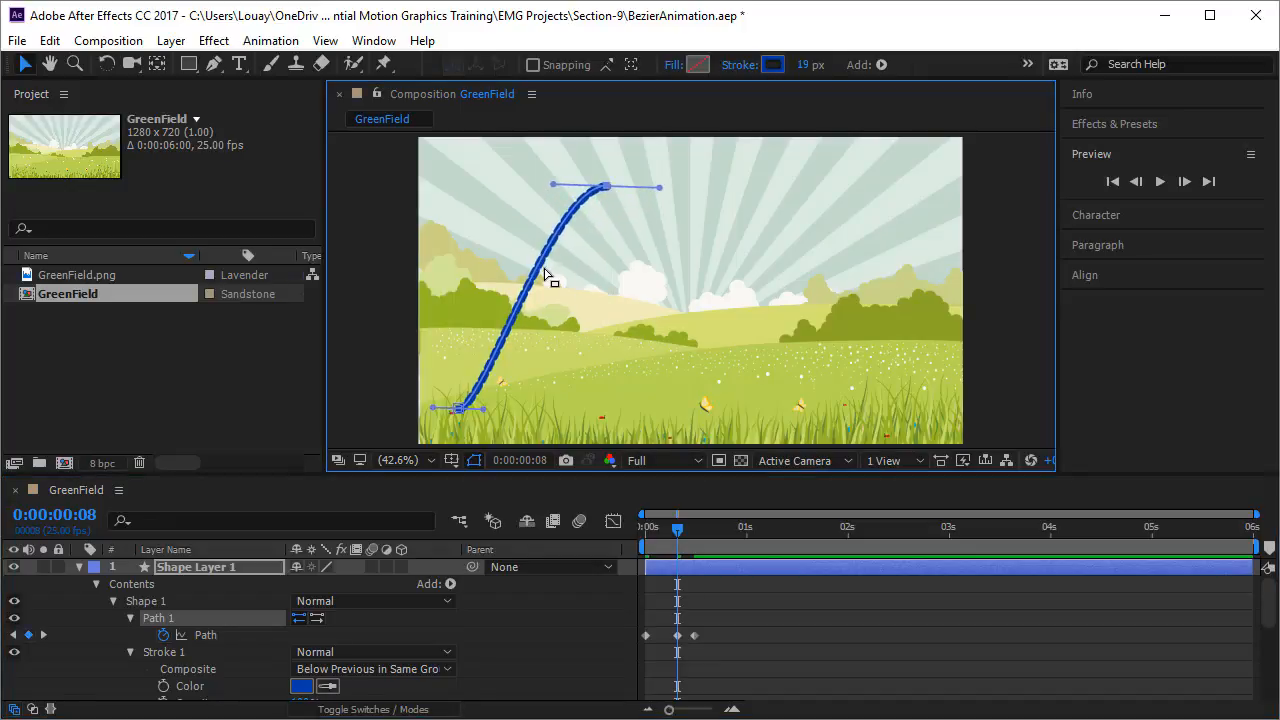
{"action": "left_click", "coordinate": [206, 638]}
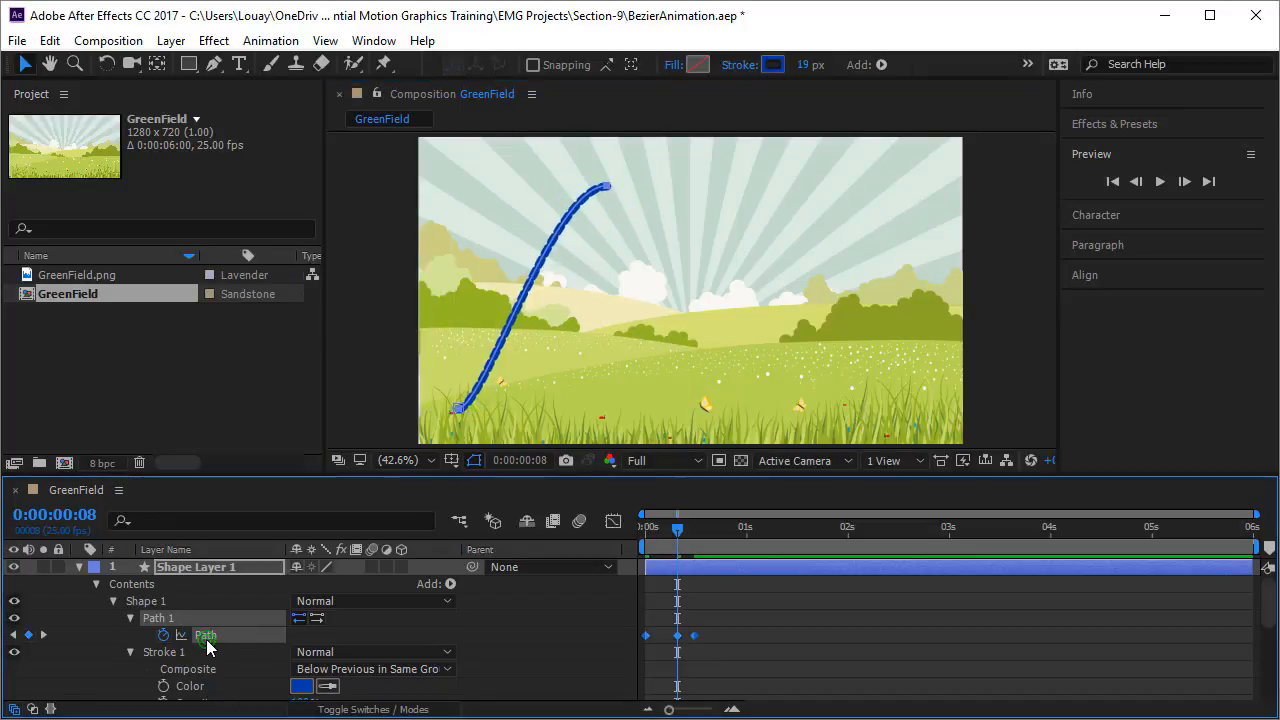
{"action": "mouse_move", "coordinate": [562, 229]}
{"action": "left_mouse_down"}
{"action": "mouse_move", "coordinate": [640, 216]}
{"action": "mouse_move", "coordinate": [566, 228]}
{"action": "left_mouse_up"}
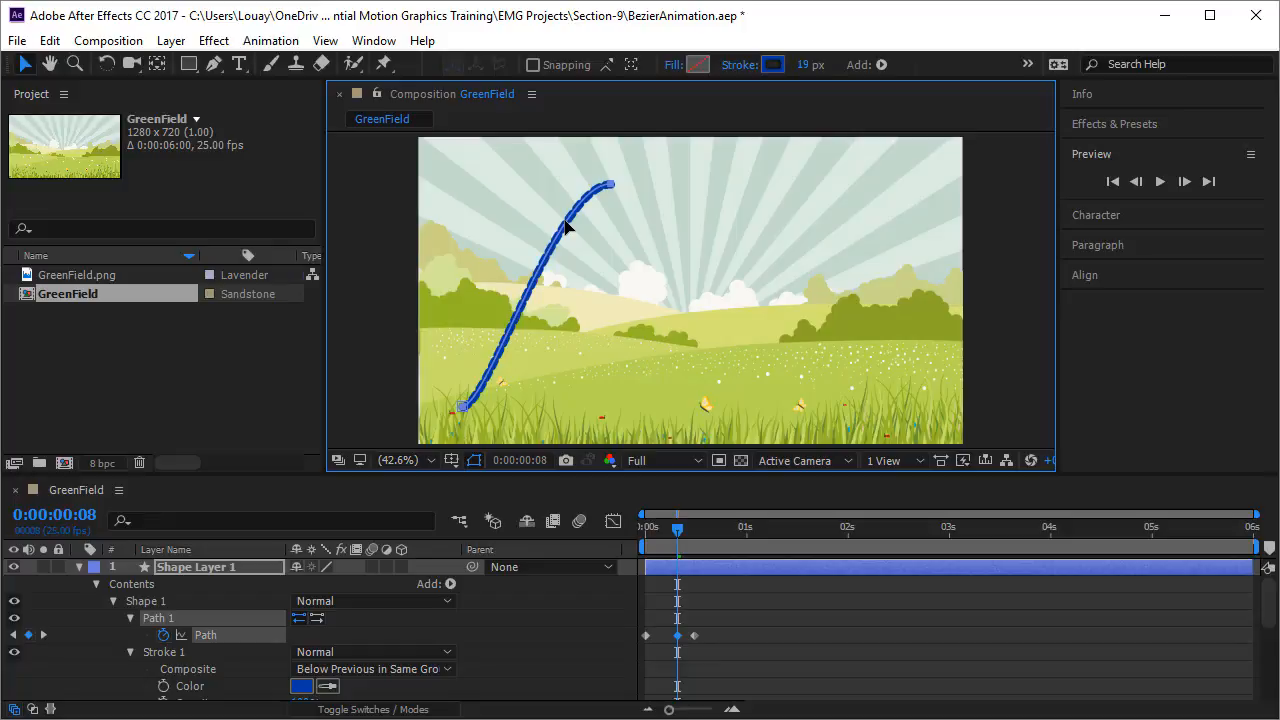
{"action": "left_click_drag", "start_coordinate": [588, 233], "coordinate": [562, 235]}
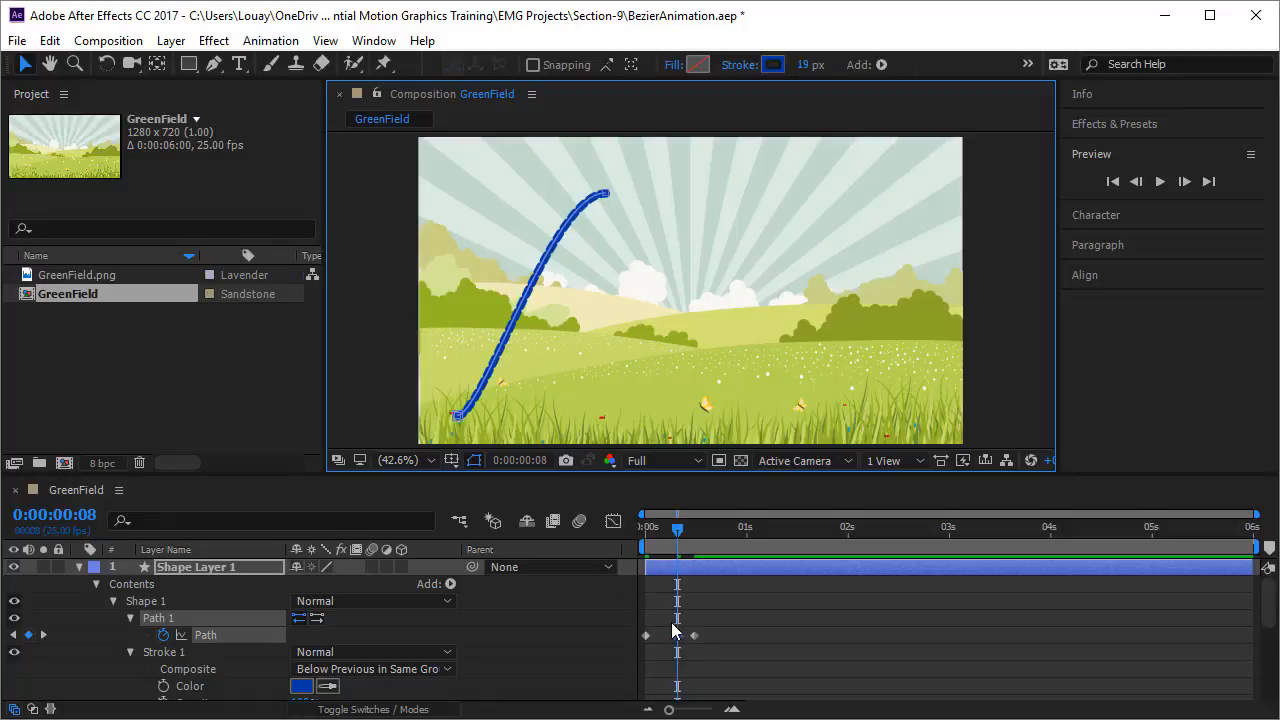
Delete the middle path keyframe at 0:00:00:08.
{"action": "left_click_drag", "start_coordinate": [667, 619], "coordinate": [687, 648]}
{"action": "key", "text": "Delete"}
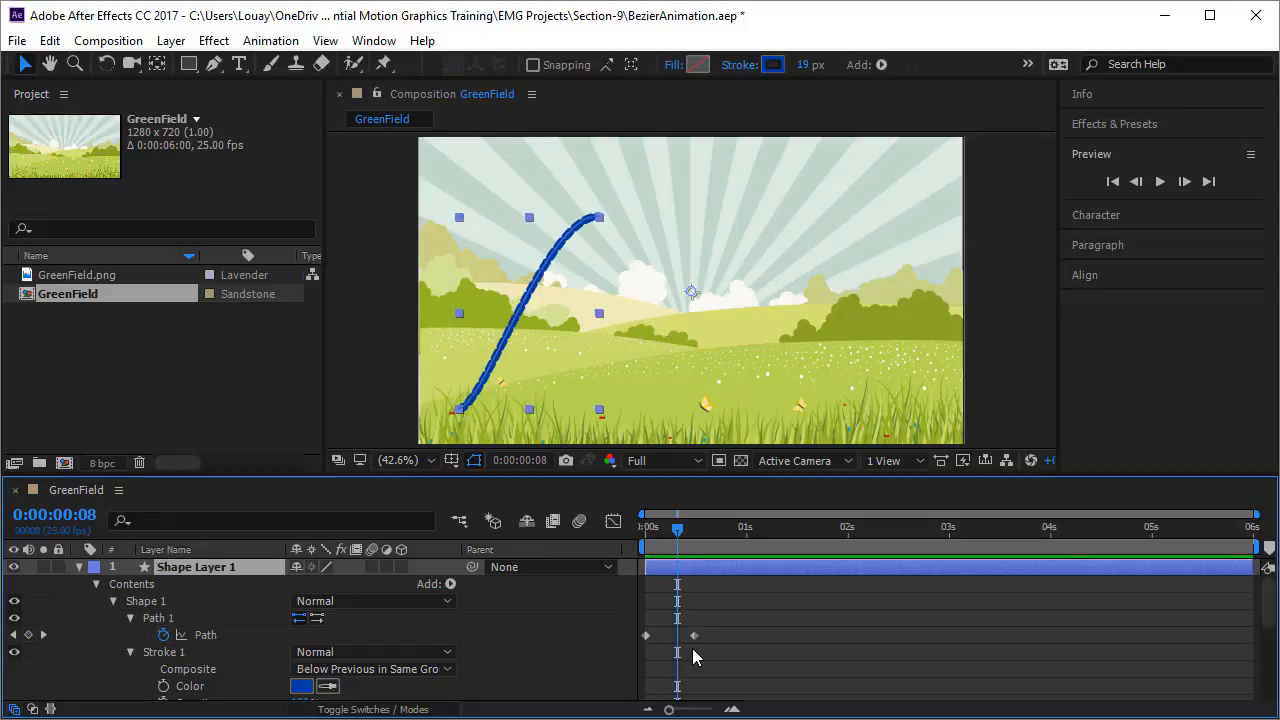
At 0:00:01:00, move the curve's lower end point up into the sky, below and left of its other end, as a path keyframe.
{"action": "left_click_drag", "start_coordinate": [672, 535], "coordinate": [740, 593]}
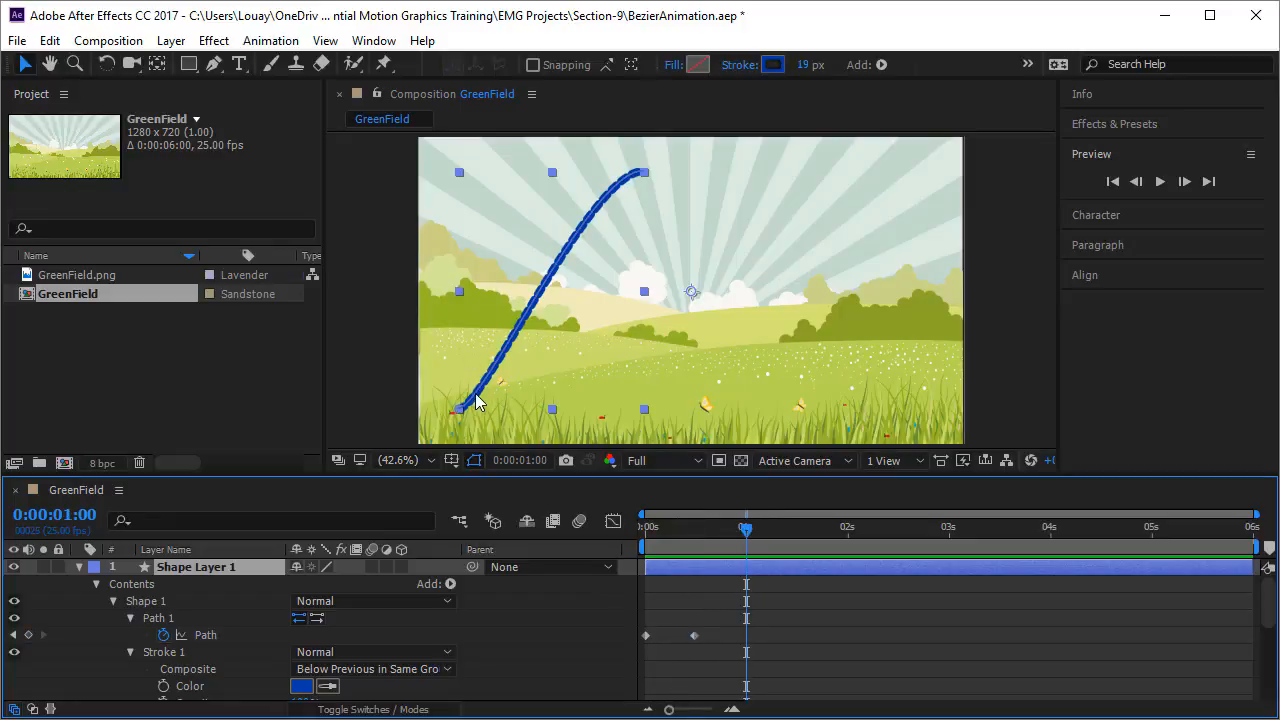
{"action": "left_click", "coordinate": [201, 635]}
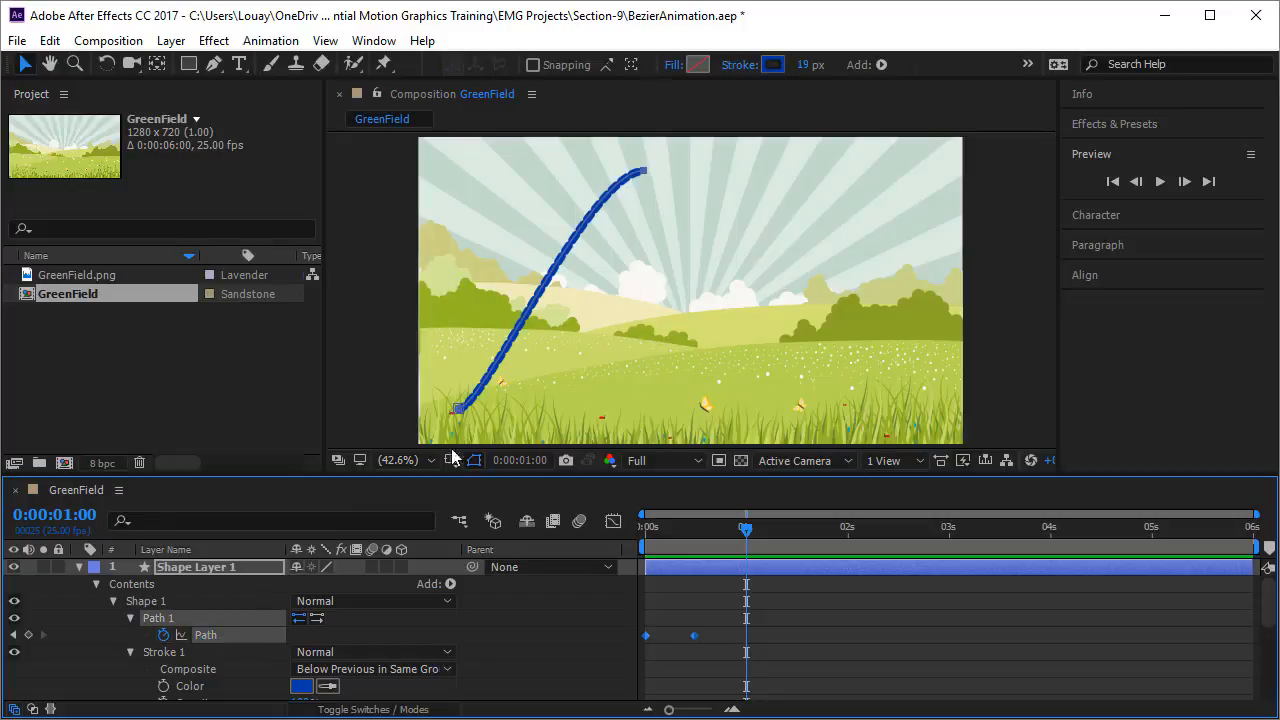
{"action": "left_click", "coordinate": [472, 402]}
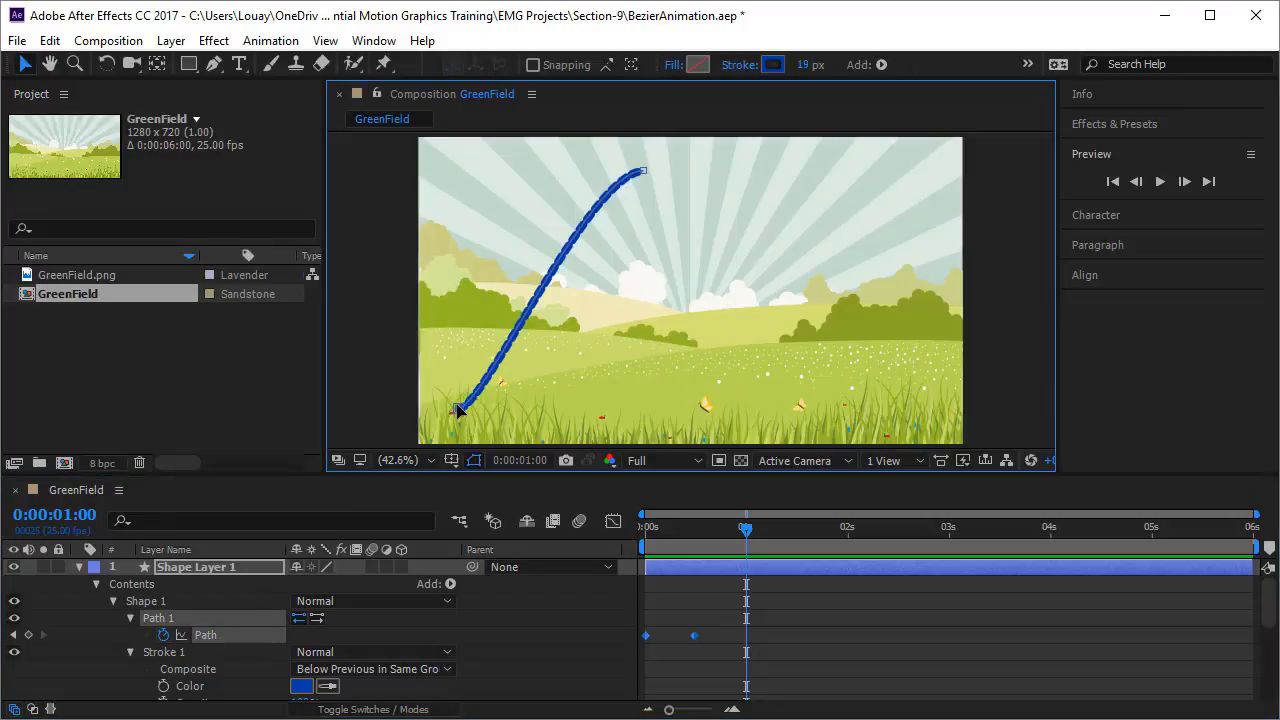
{"action": "left_click_drag", "start_coordinate": [455, 408], "coordinate": [543, 141]}
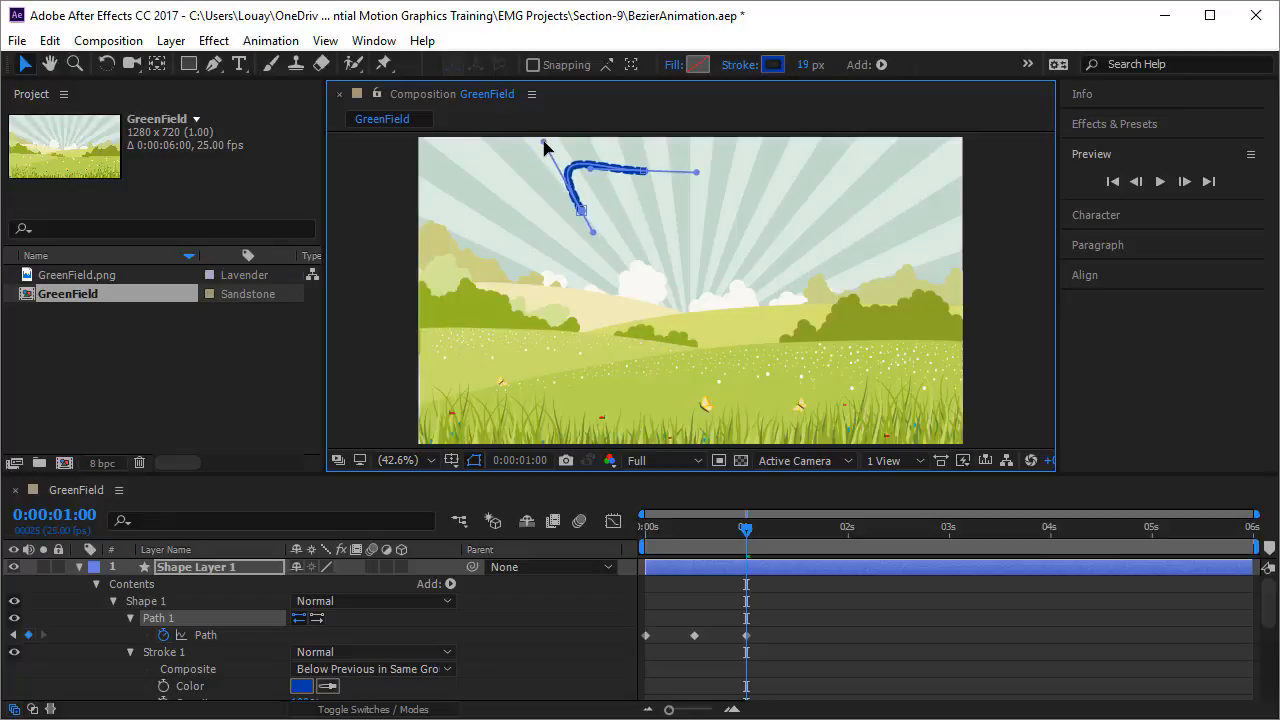
Adjust the Bezier handles of both end points at 0:00:01:00 to bend the curve into a smooth rounded arc.
{"action": "left_click", "coordinate": [643, 172]}
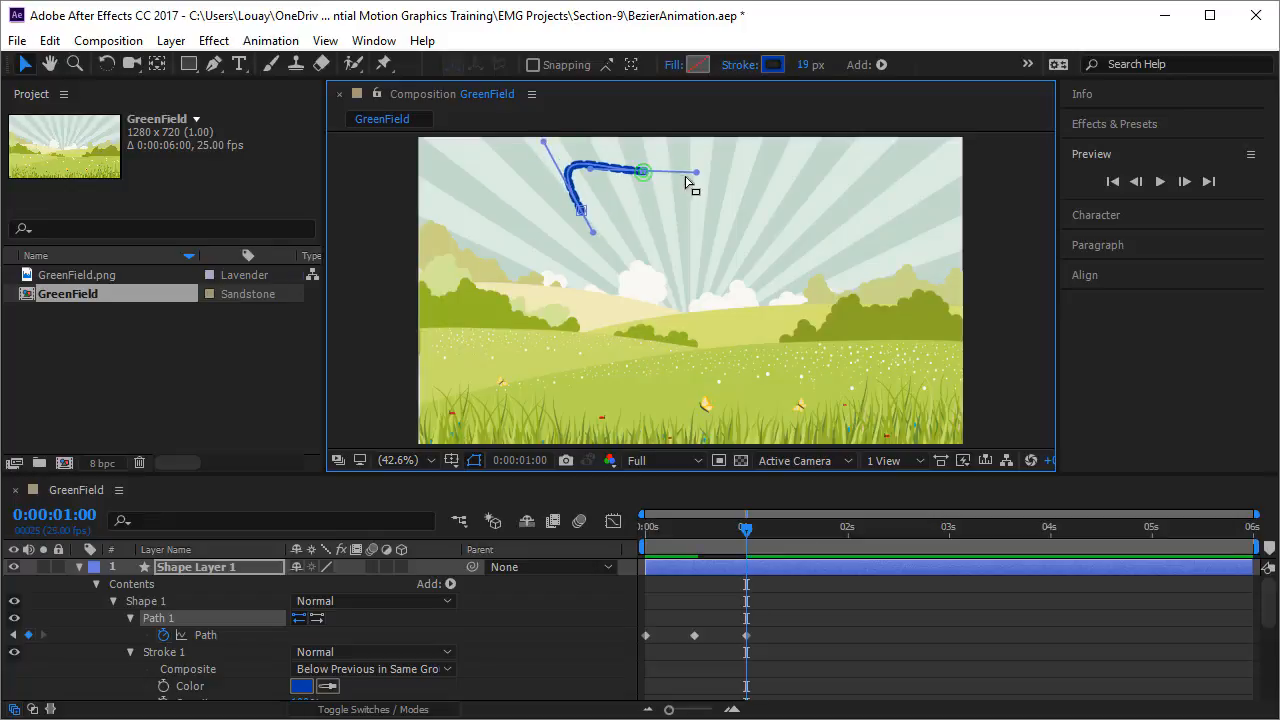
{"action": "left_click_drag", "start_coordinate": [702, 172], "coordinate": [682, 218]}
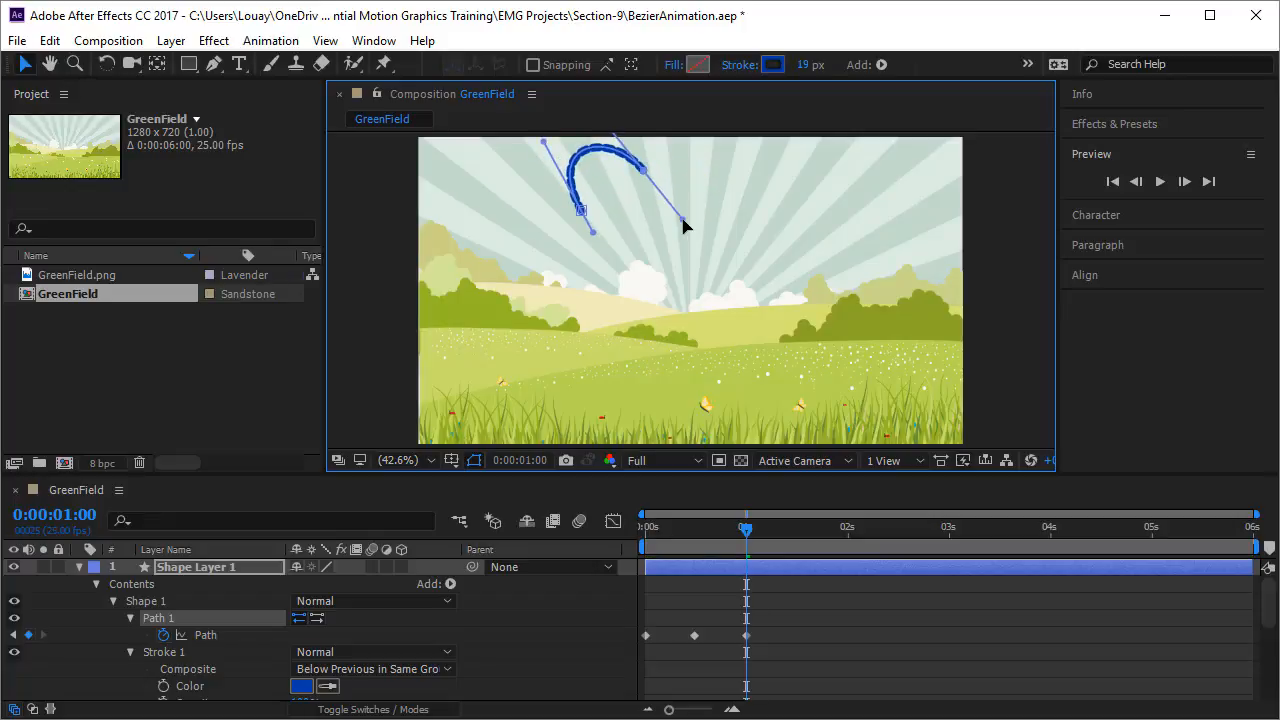
{"action": "left_click", "coordinate": [581, 212]}
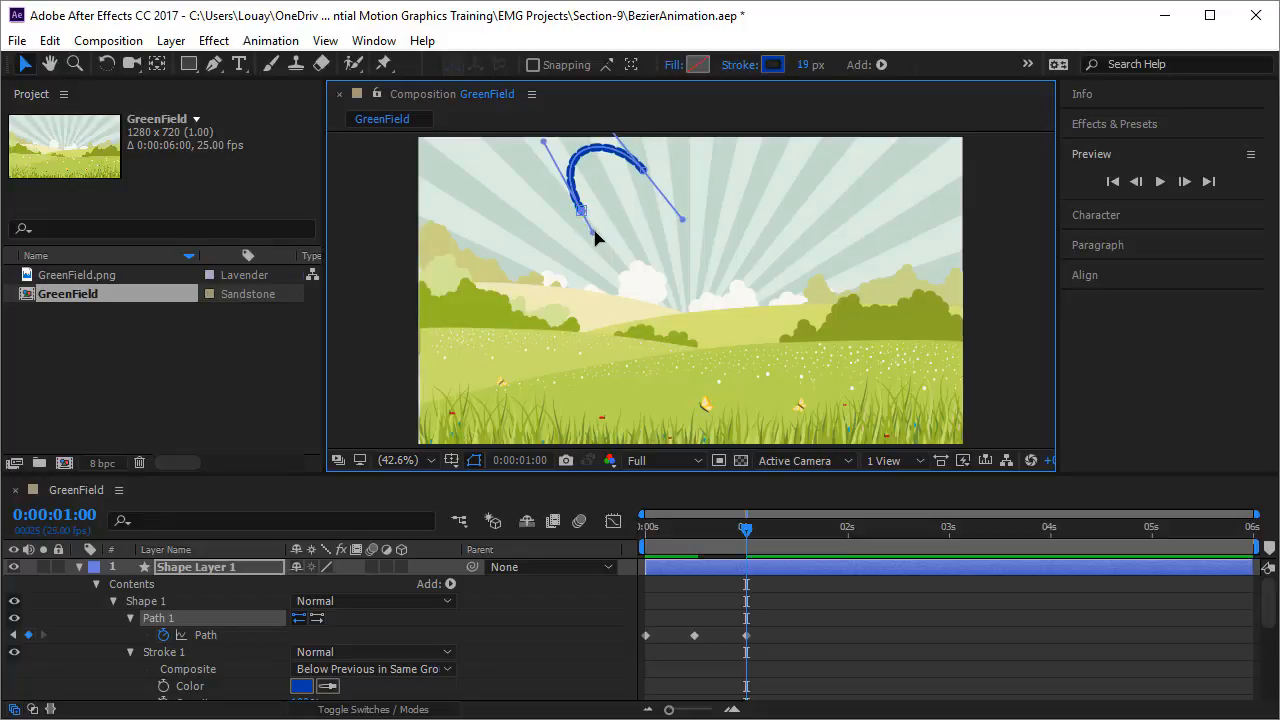
{"action": "mouse_move", "coordinate": [595, 233]}
{"action": "left_mouse_down"}
{"action": "mouse_move", "coordinate": [590, 265]}
{"action": "mouse_move", "coordinate": [605, 232]}
{"action": "left_mouse_up"}
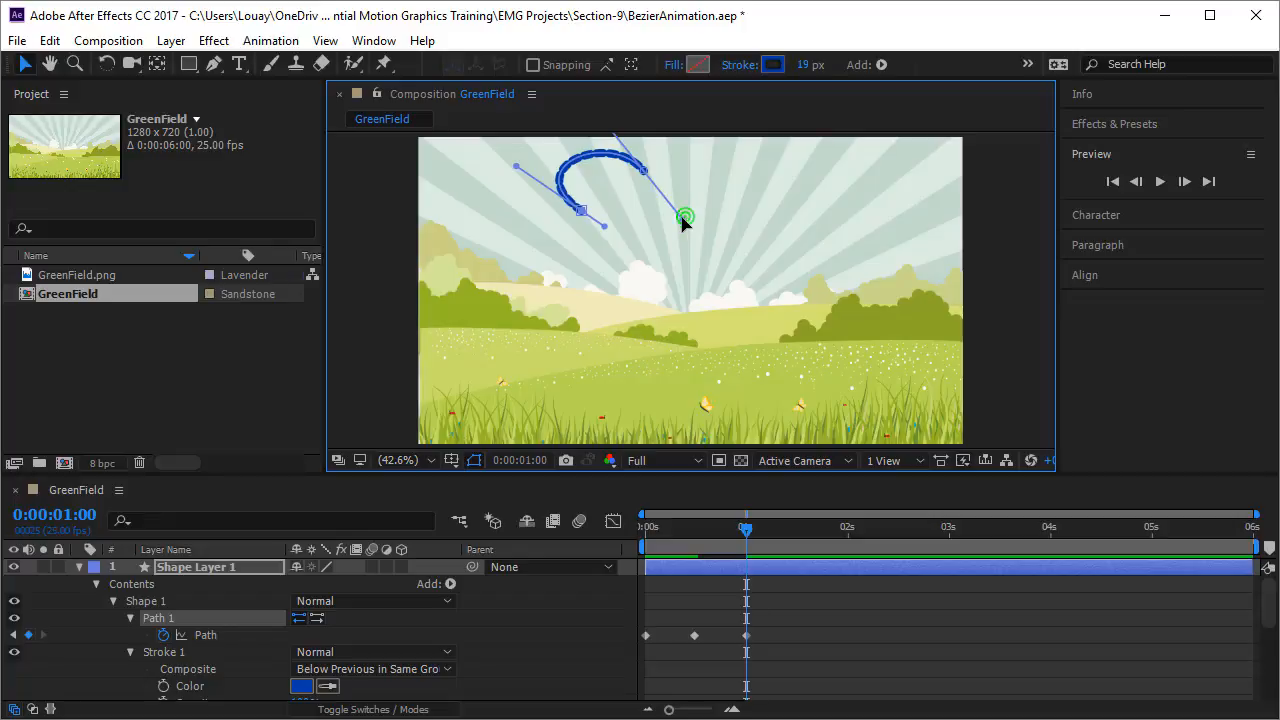
{"action": "mouse_move", "coordinate": [686, 214]}
{"action": "left_mouse_down"}
{"action": "mouse_move", "coordinate": [694, 186]}
{"action": "mouse_move", "coordinate": [689, 205]}
{"action": "left_mouse_up"}
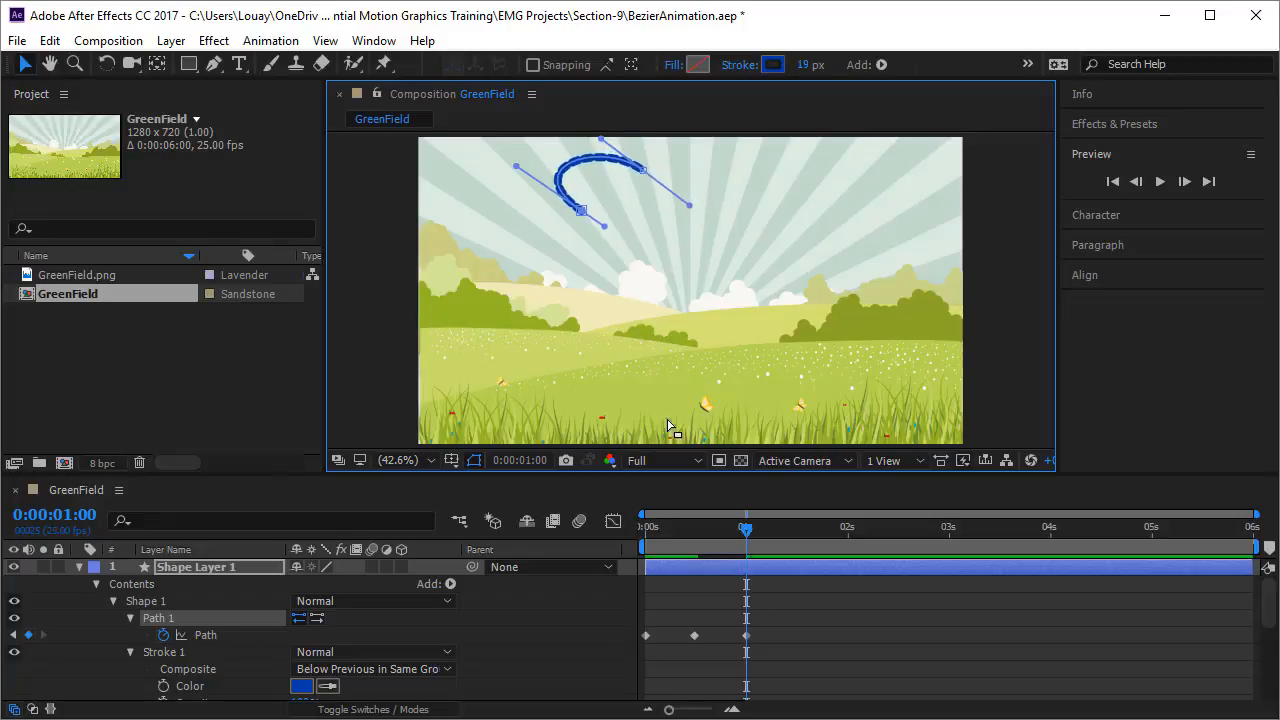
Try shifting the whole curve down onto the field at 0:00:01:12, and delete the resulting path keyframe.
{"action": "left_click_drag", "start_coordinate": [746, 543], "coordinate": [797, 543]}
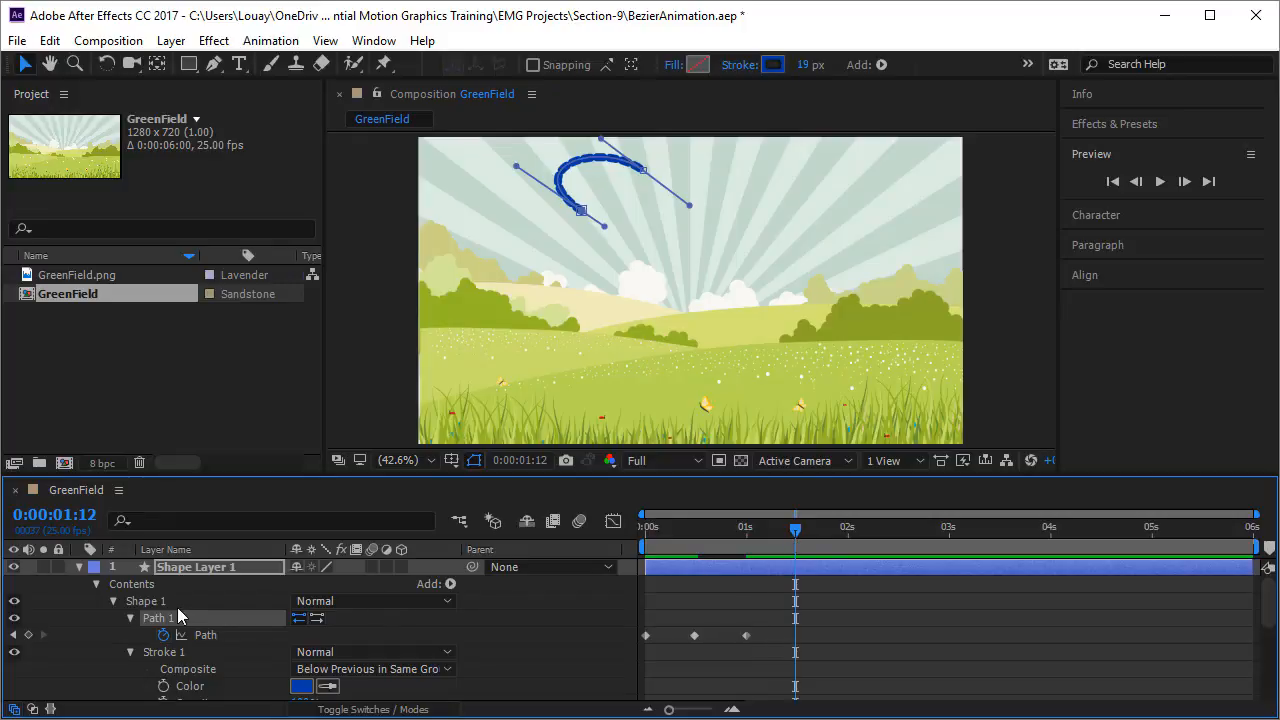
{"action": "left_click", "coordinate": [217, 635]}
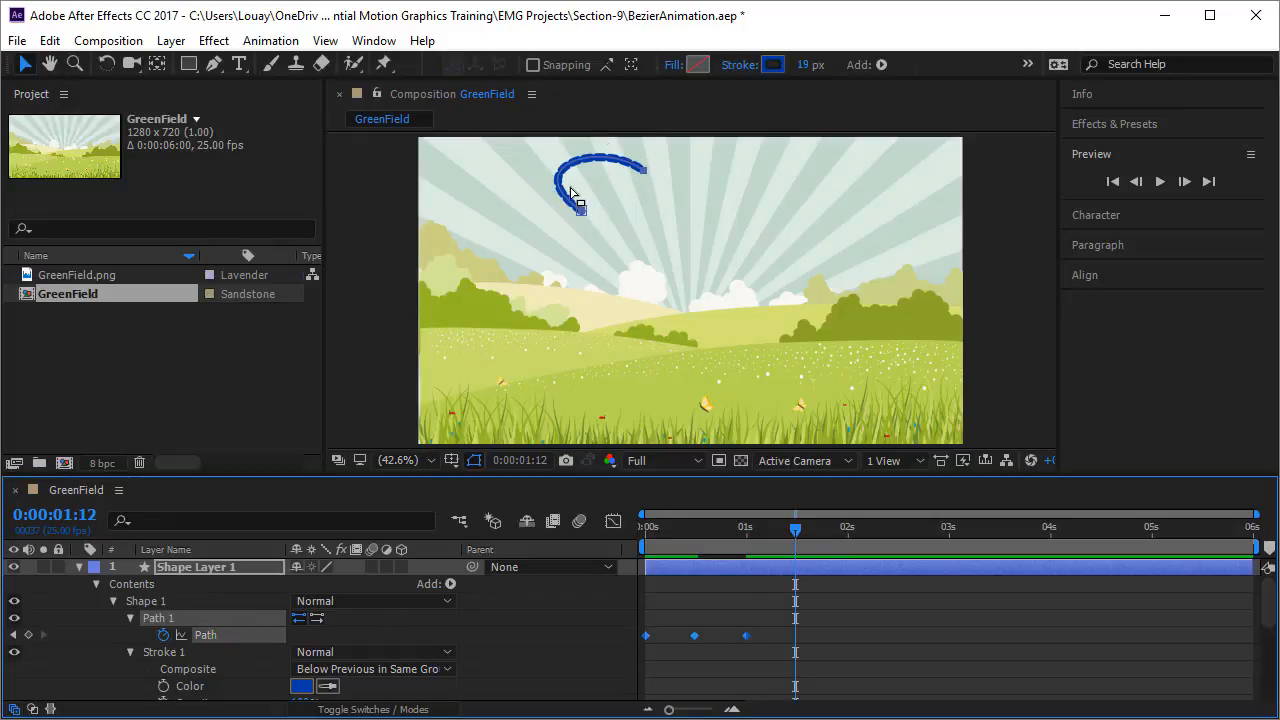
{"action": "left_click_drag", "start_coordinate": [566, 170], "coordinate": [685, 335]}
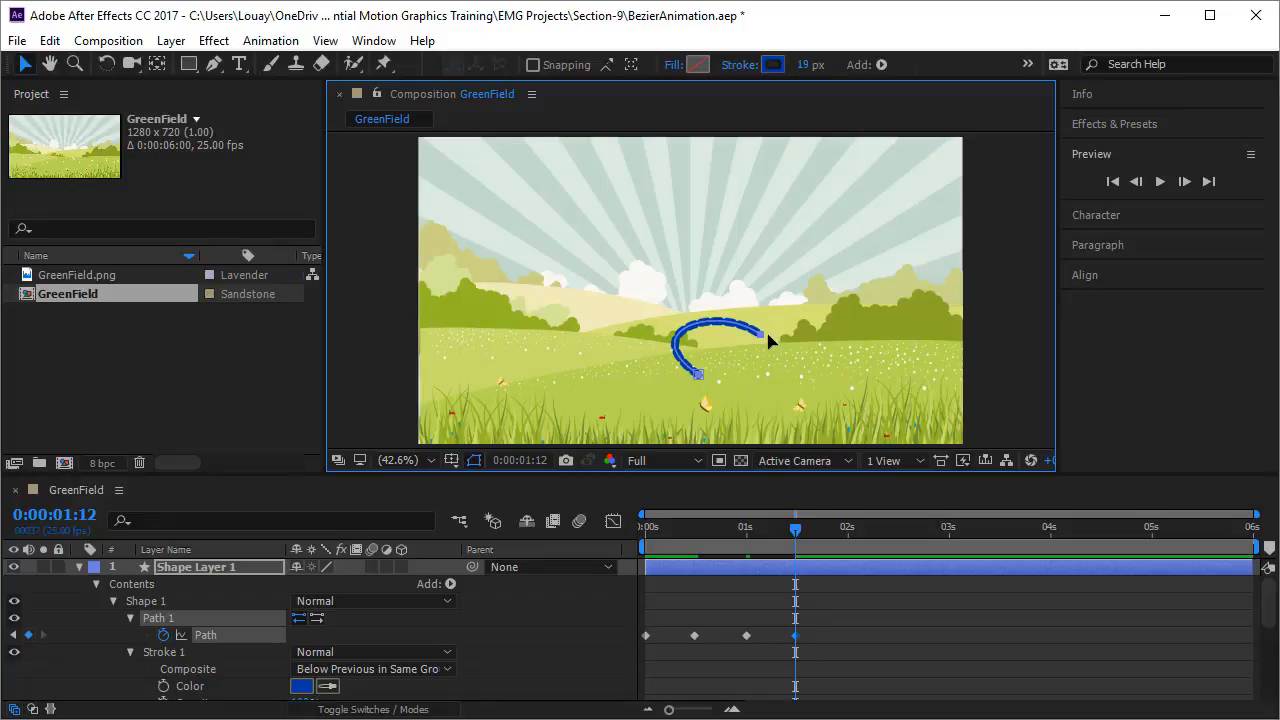
{"action": "left_click_drag", "start_coordinate": [795, 541], "coordinate": [786, 648]}
{"action": "key", "text": "Delete"}
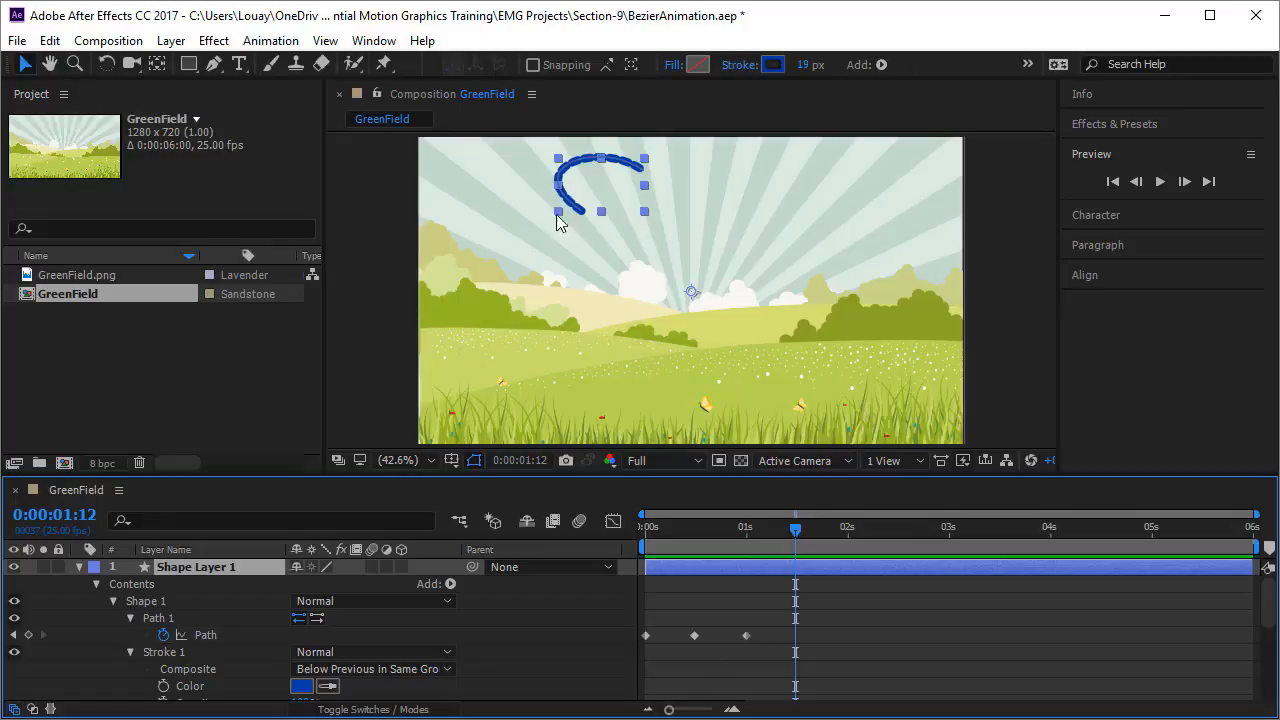
At 0:00:01:12, lower the curve's trailing end point to the grass near the middle and adjust both handles for a wider bend.
{"action": "left_click", "coordinate": [256, 631]}
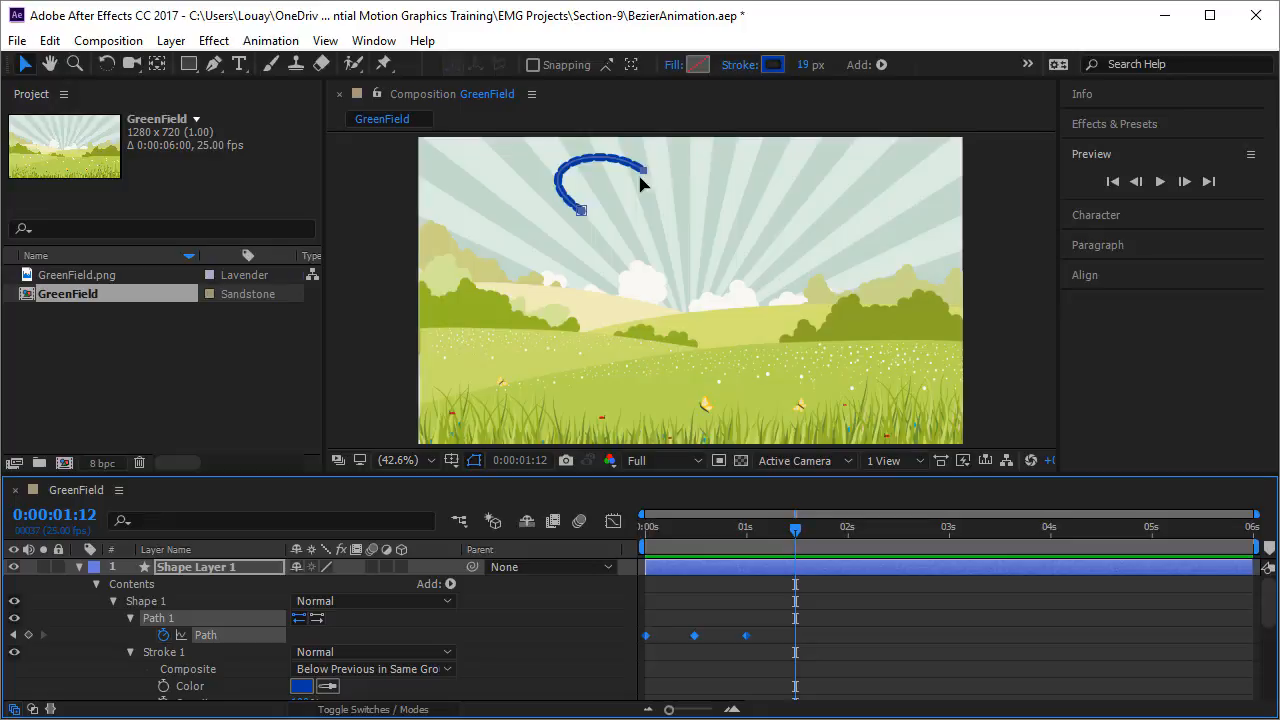
{"action": "left_click", "coordinate": [580, 213]}
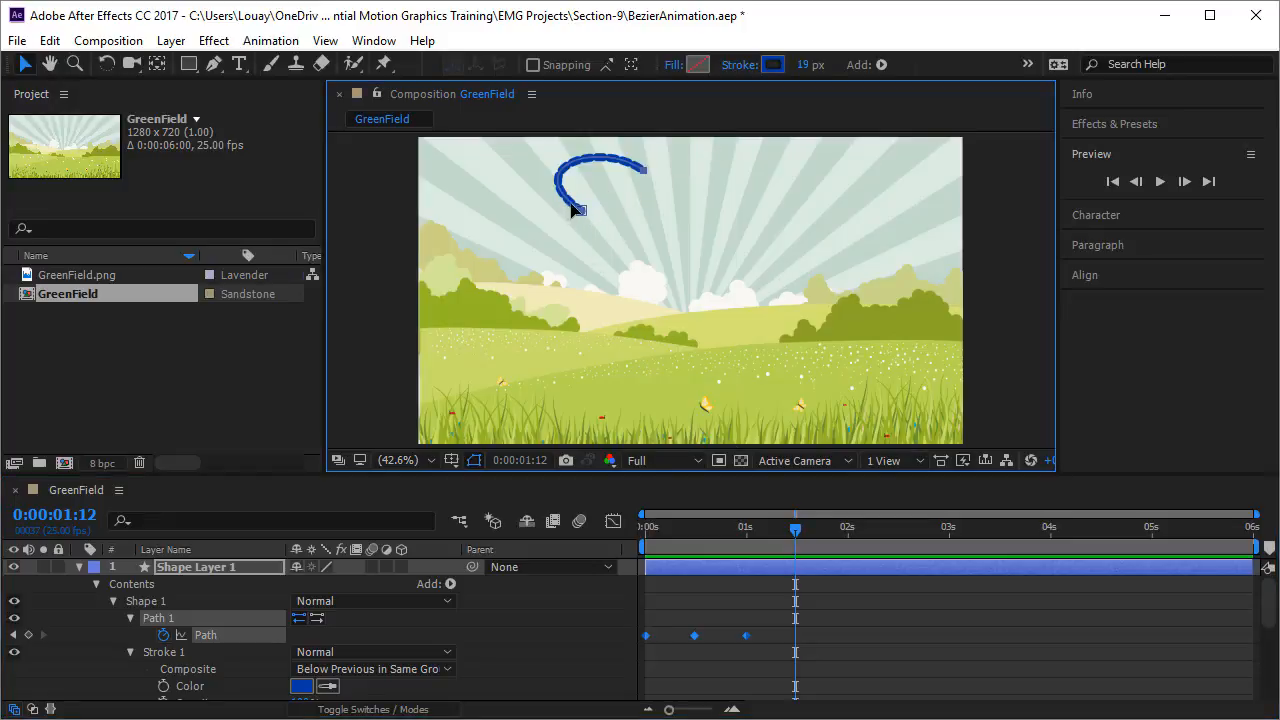
{"action": "mouse_move", "coordinate": [580, 213]}
{"action": "left_mouse_down"}
{"action": "mouse_move", "coordinate": [706, 392]}
{"action": "mouse_move", "coordinate": [665, 414]}
{"action": "mouse_move", "coordinate": [686, 414]}
{"action": "left_mouse_up"}
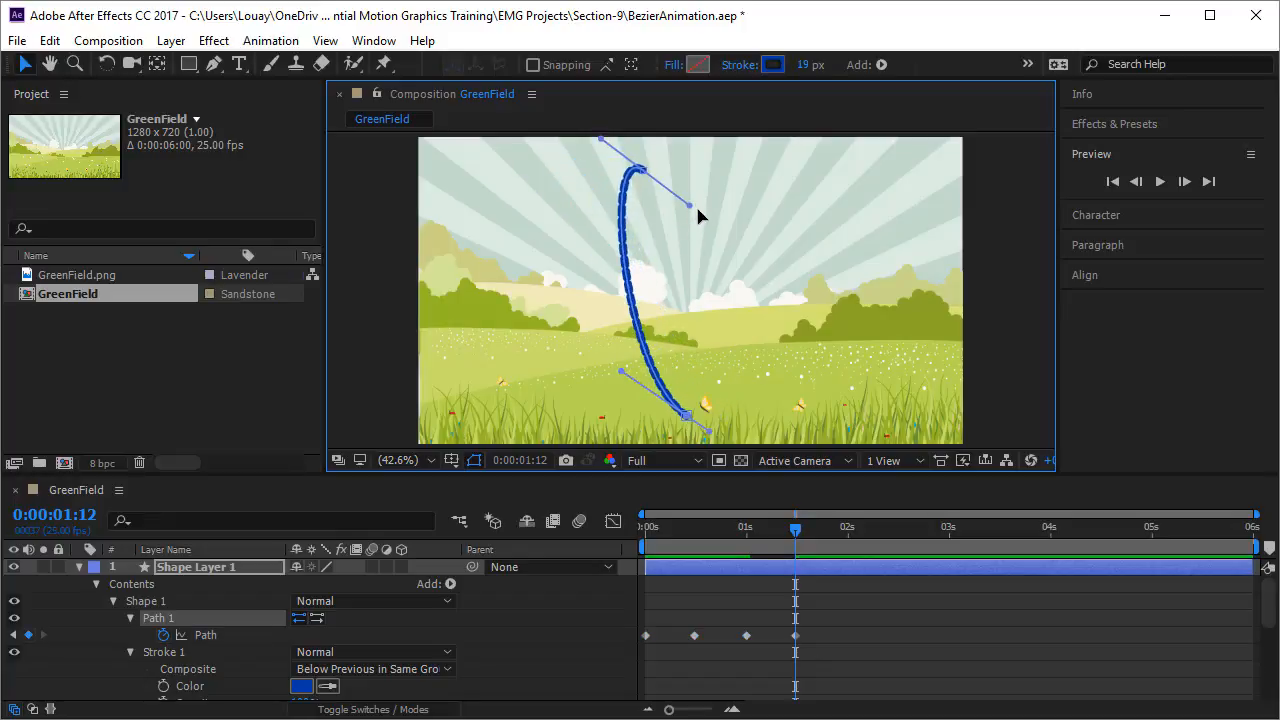
{"action": "left_click_drag", "start_coordinate": [690, 208], "coordinate": [696, 232]}
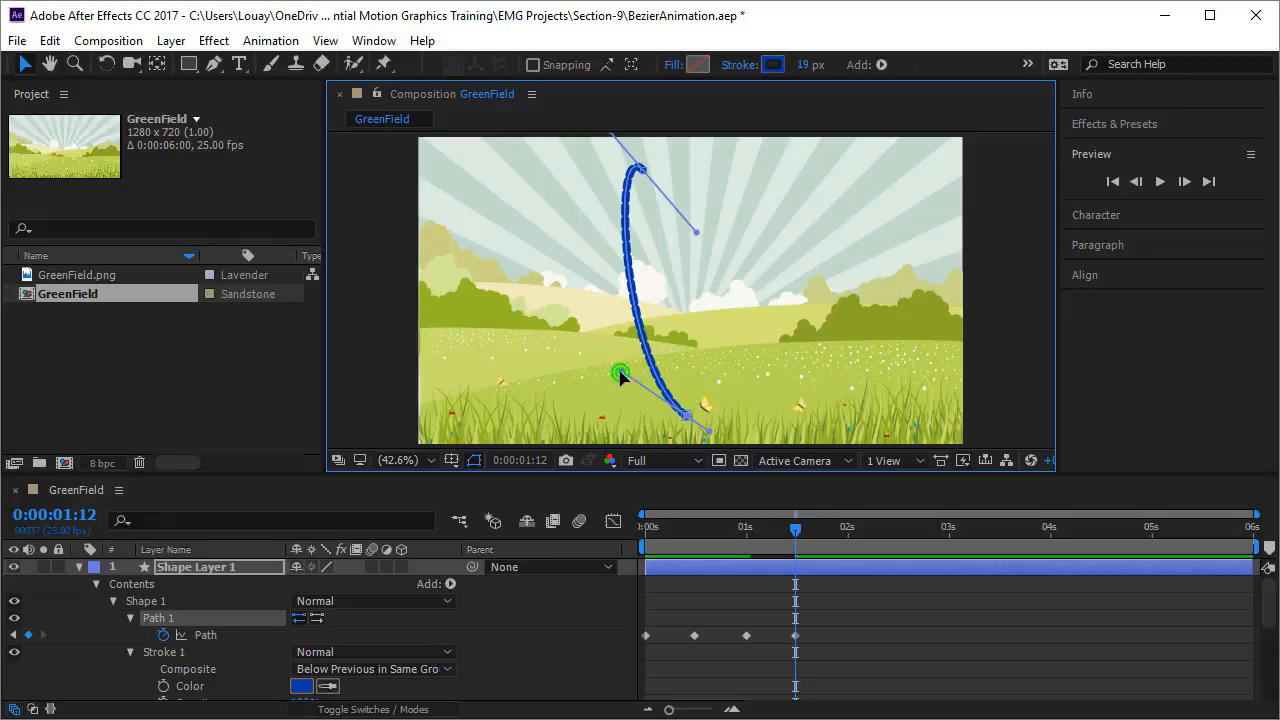
{"action": "left_click_drag", "start_coordinate": [620, 375], "coordinate": [570, 313]}
At 0:00:02:00, lower the curve's upper end point to the grass right of the other end and make the trailing handle nearly vertical.
{"action": "left_click_drag", "start_coordinate": [796, 529], "coordinate": [848, 550]}
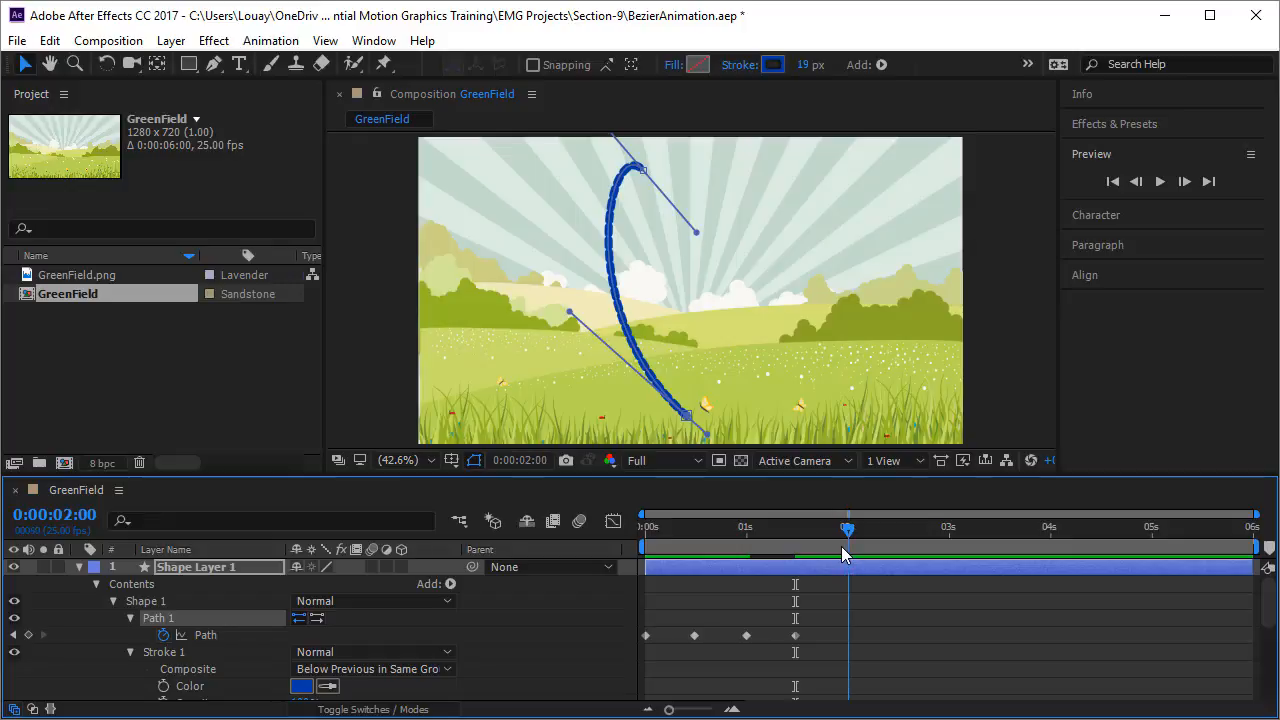
{"action": "left_click_drag", "start_coordinate": [641, 176], "coordinate": [750, 412]}
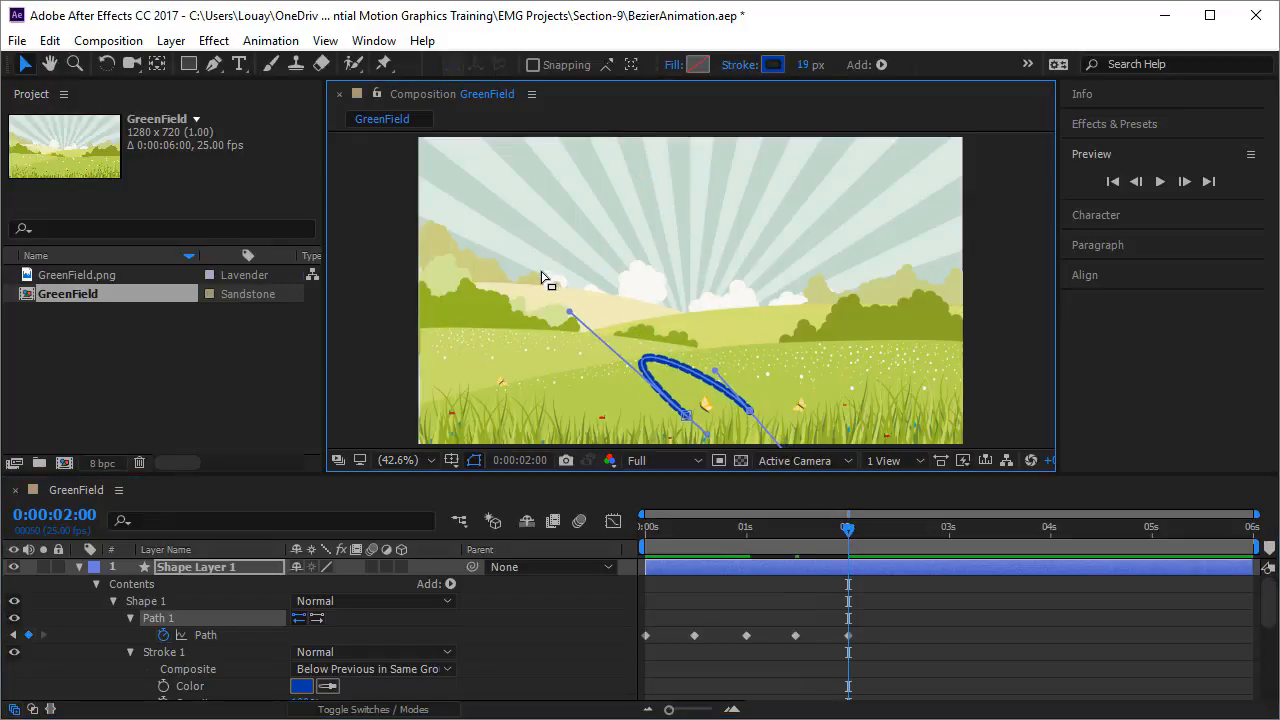
{"action": "left_click_drag", "start_coordinate": [571, 316], "coordinate": [691, 308]}
Keyframe the second jump by raising the leading end point into the sky at 0:00:02:14 and the trailing end point at 0:00:02:24.
{"action": "left_click_drag", "start_coordinate": [849, 530], "coordinate": [904, 541]}
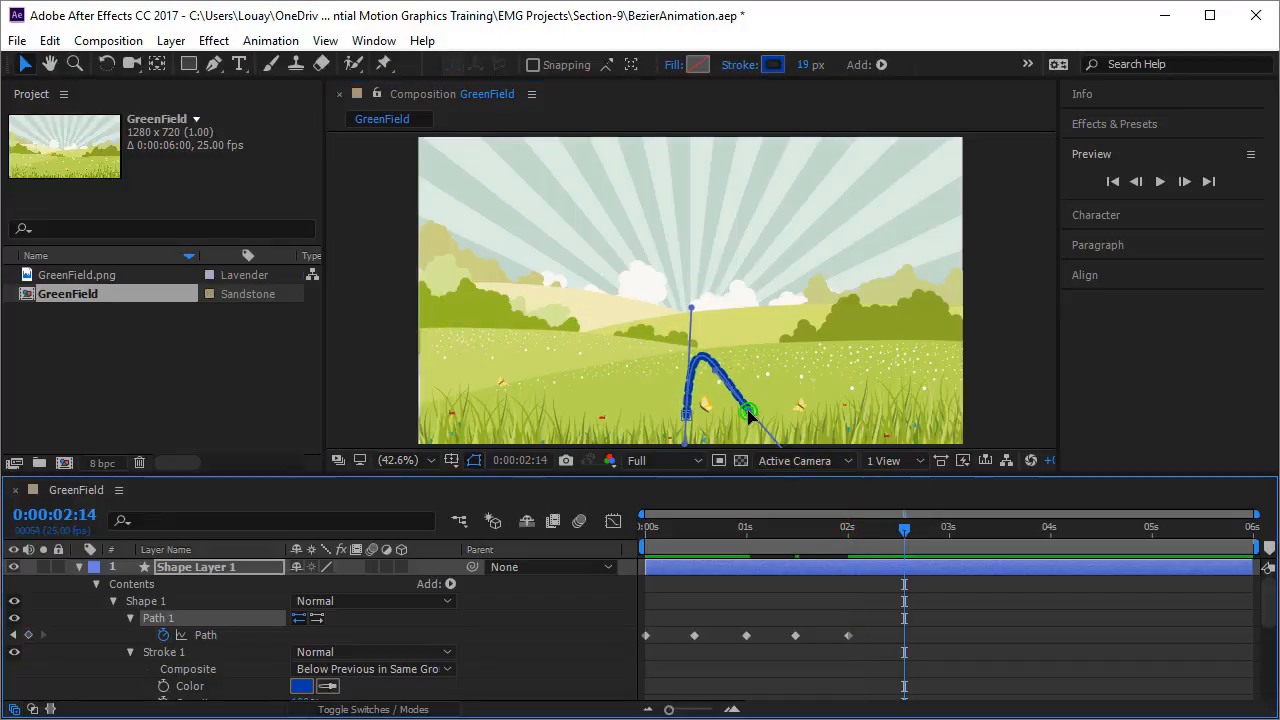
{"action": "left_click_drag", "start_coordinate": [750, 413], "coordinate": [817, 190]}
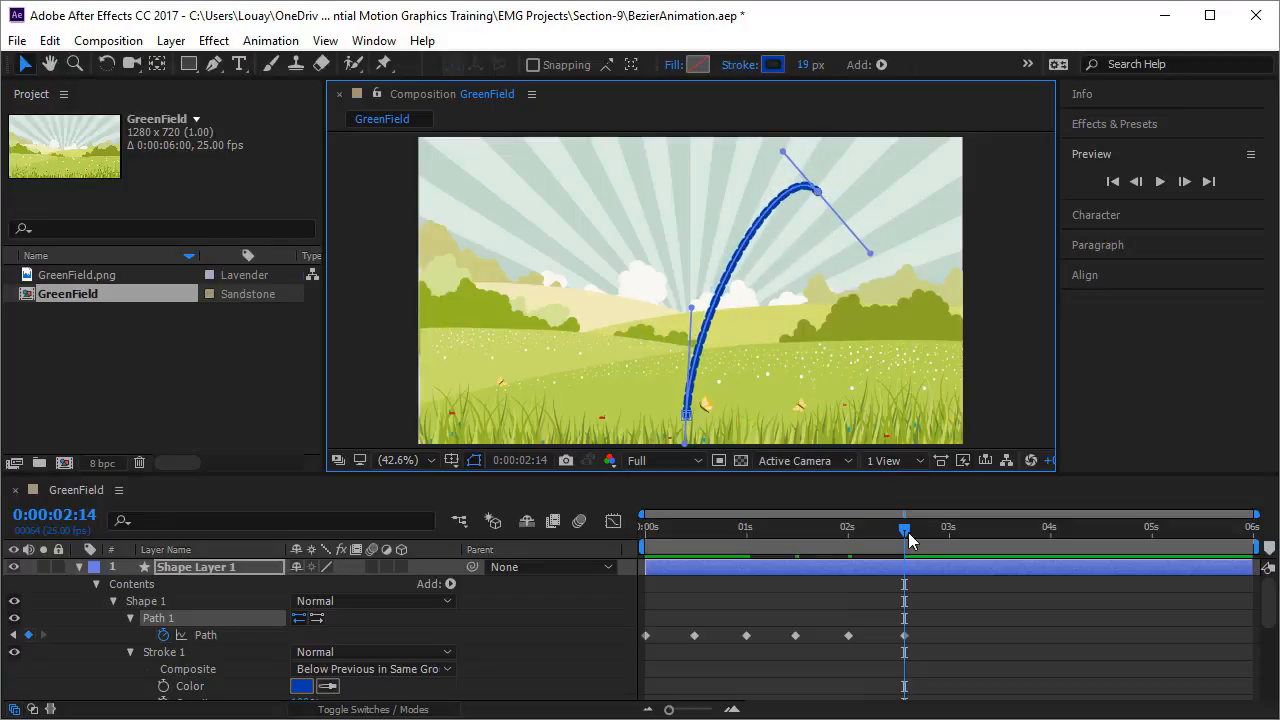
{"action": "left_click_drag", "start_coordinate": [956, 544], "coordinate": [946, 545]}
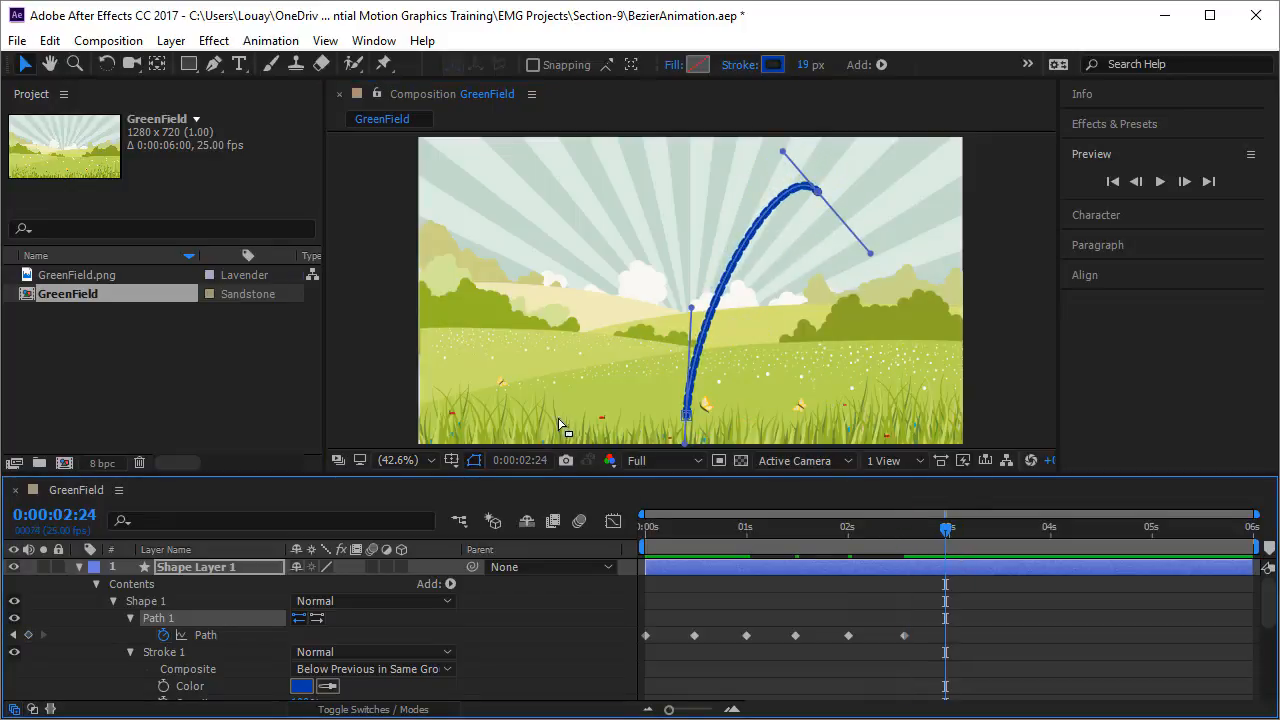
{"action": "left_click_drag", "start_coordinate": [685, 418], "coordinate": [760, 215]}
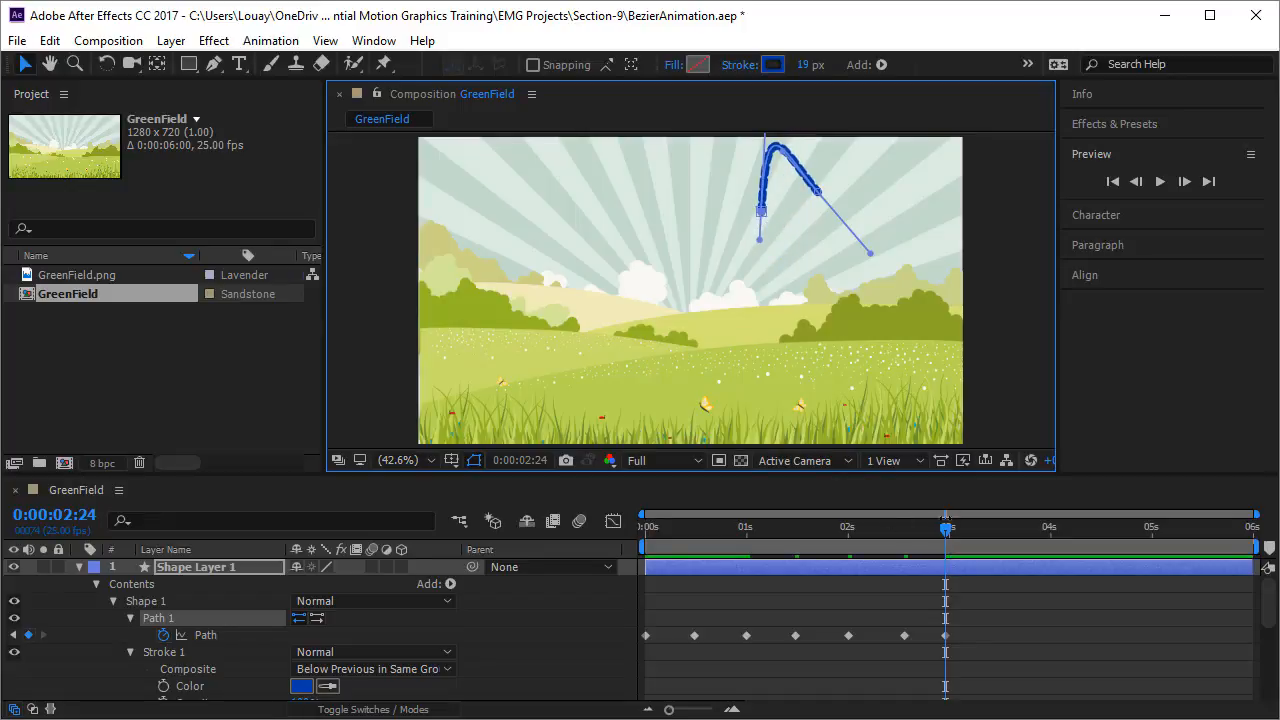
Keyframe the landing on the far-right grass by lowering the leading end point at 0:00:03:14 and the trailing end point at 0:00:04:00.
{"action": "left_click_drag", "start_coordinate": [946, 527], "coordinate": [1006, 527]}
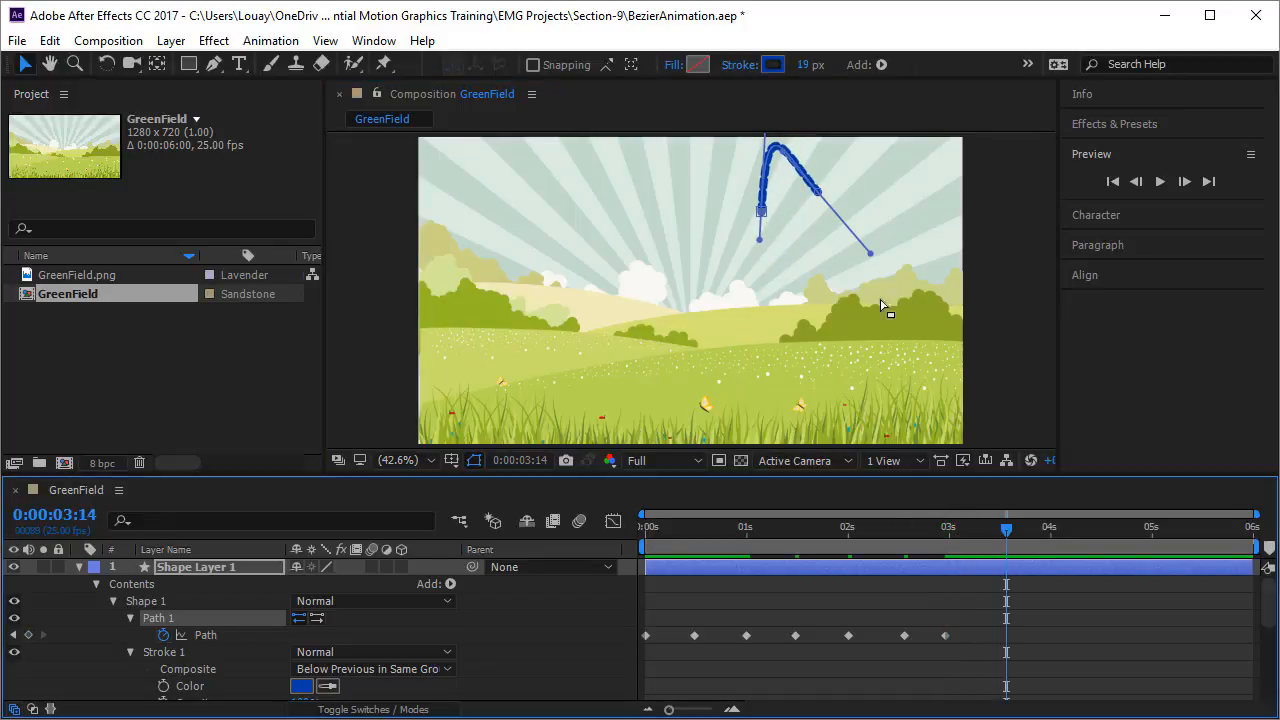
{"action": "left_click_drag", "start_coordinate": [818, 190], "coordinate": [945, 425]}
{"action": "left_click_drag", "start_coordinate": [1006, 527], "coordinate": [1050, 545]}
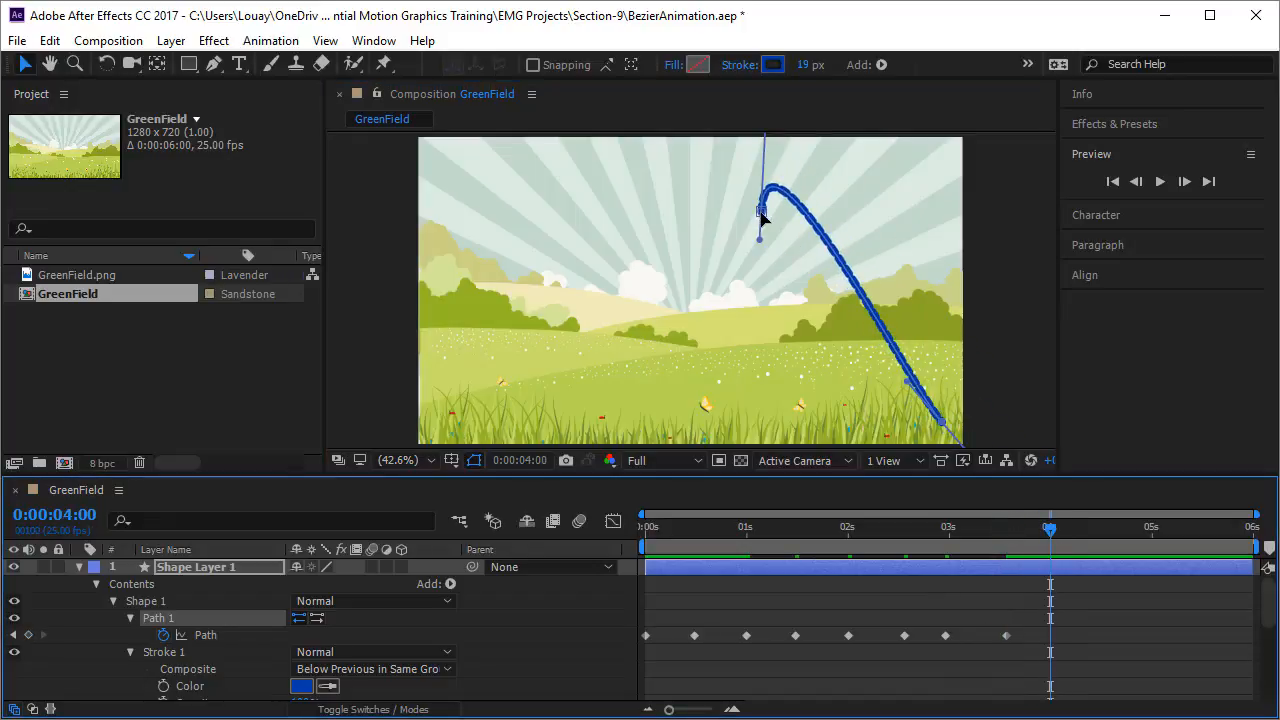
{"action": "left_click_drag", "start_coordinate": [762, 212], "coordinate": [882, 422]}
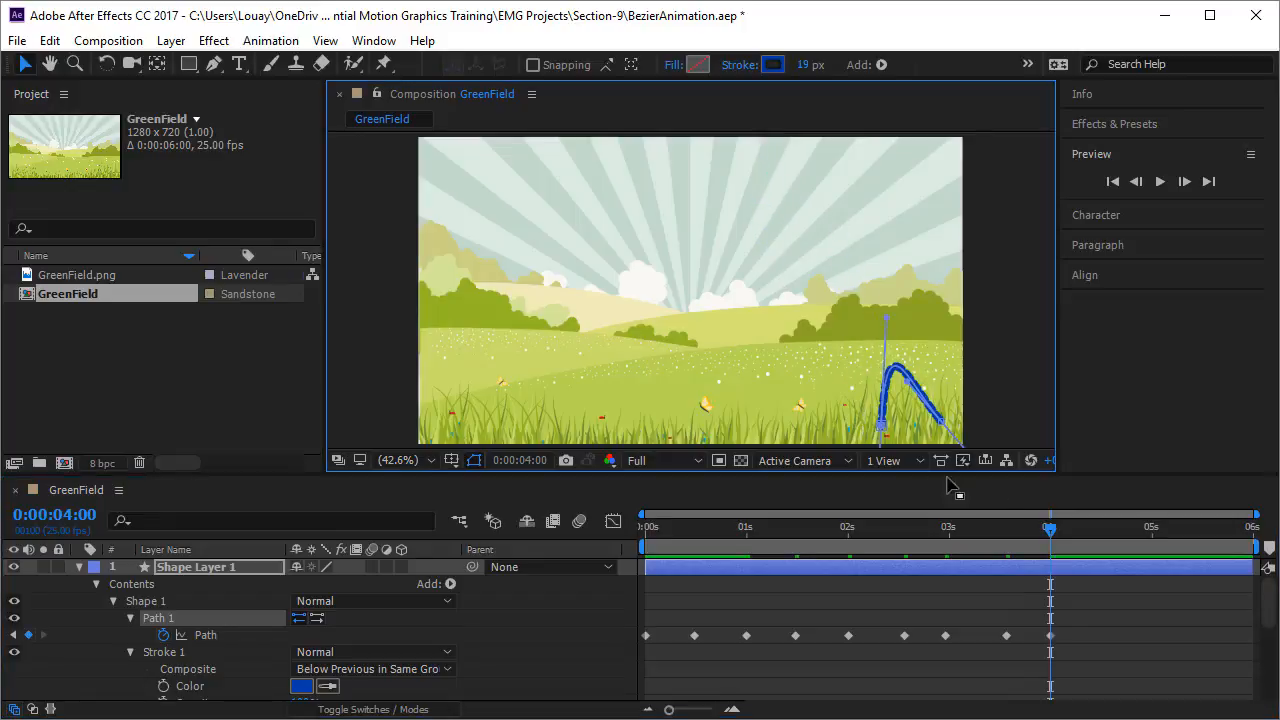
Move the curve out past the frame's right edge with path keyframes at 0:00:04:15 and 0:00:05:00, and shift the former slightly earlier.
{"action": "left_click_drag", "start_coordinate": [1050, 530], "coordinate": [1110, 530]}
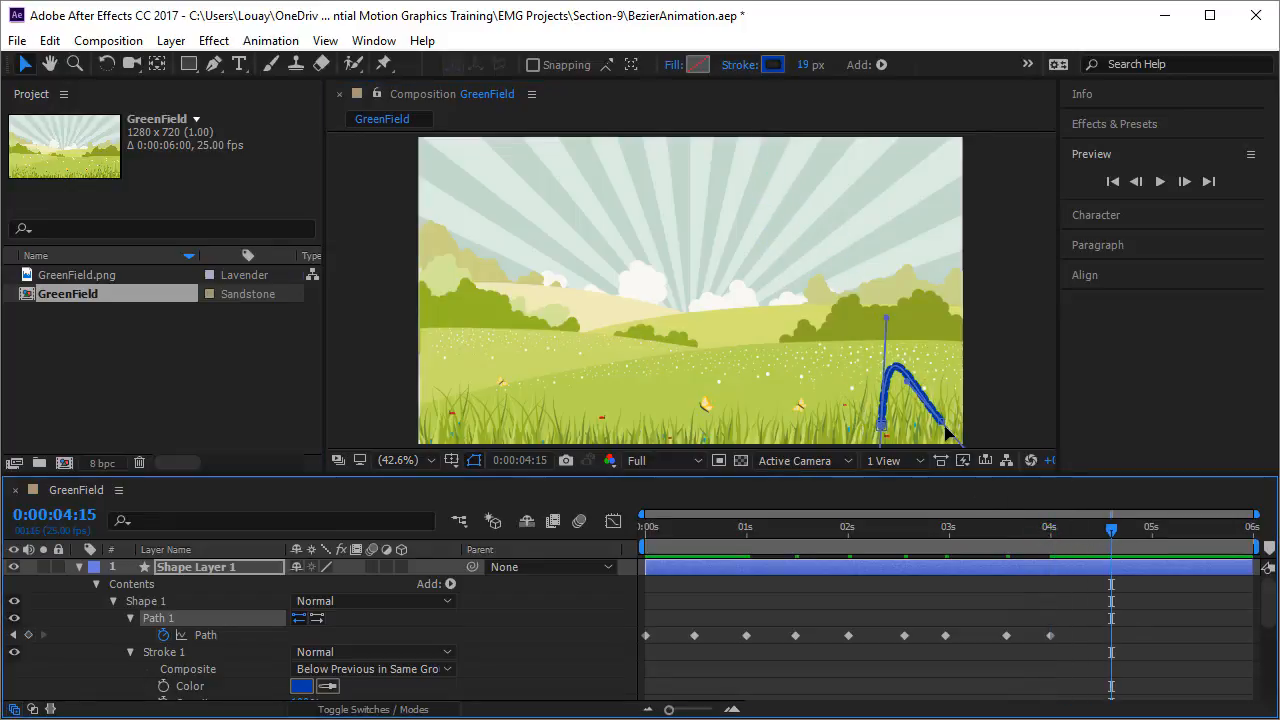
{"action": "left_click_drag", "start_coordinate": [940, 424], "coordinate": [1050, 200]}
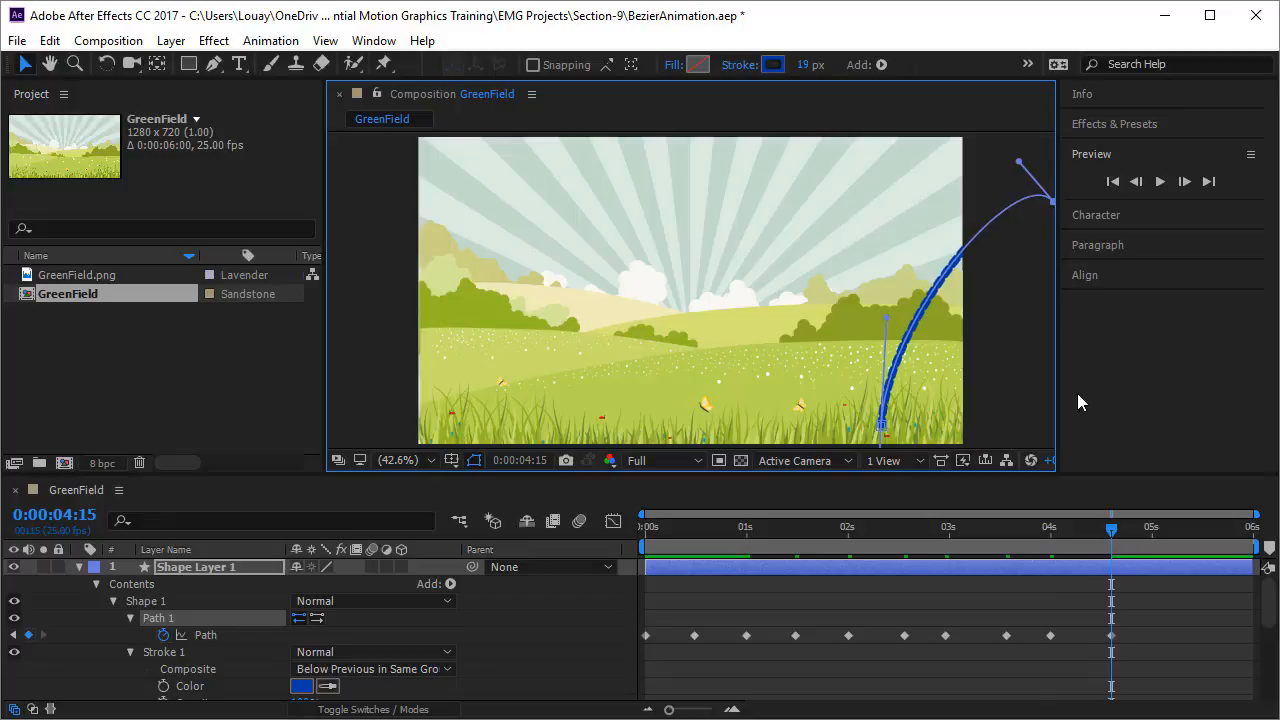
{"action": "left_click_drag", "start_coordinate": [1112, 528], "coordinate": [1152, 528]}
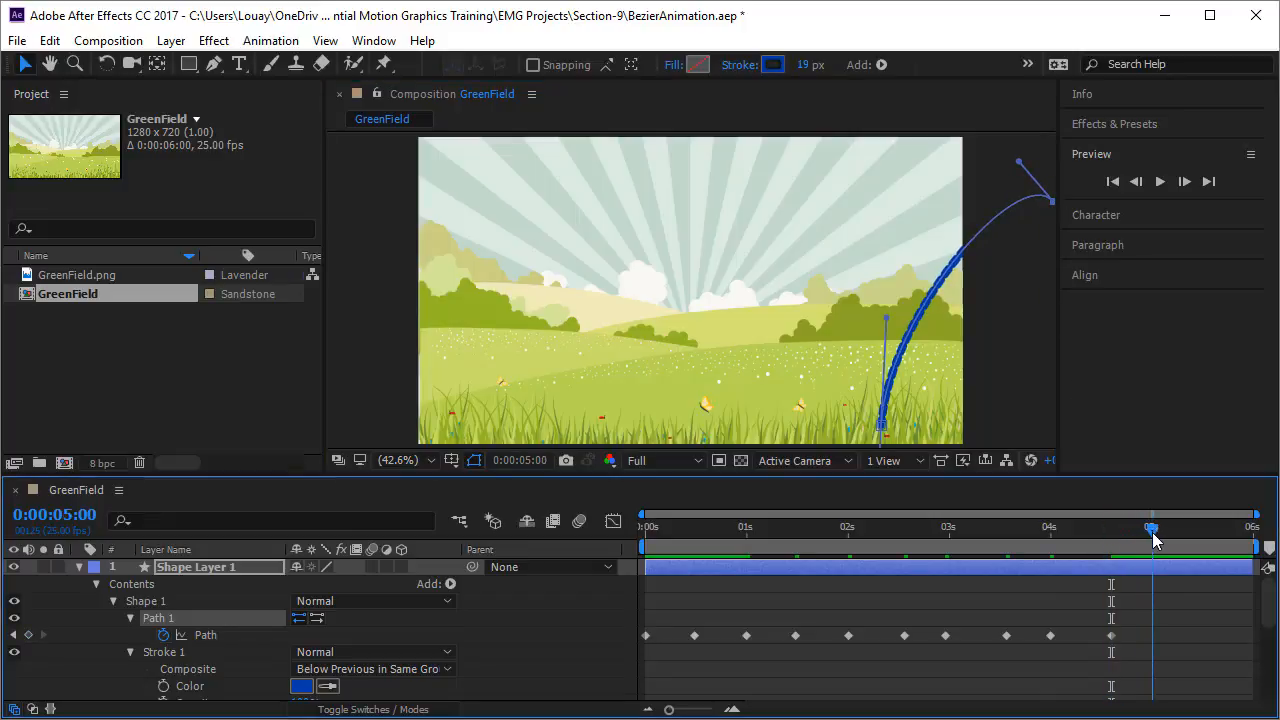
{"action": "left_click_drag", "start_coordinate": [883, 430], "coordinate": [1005, 287]}
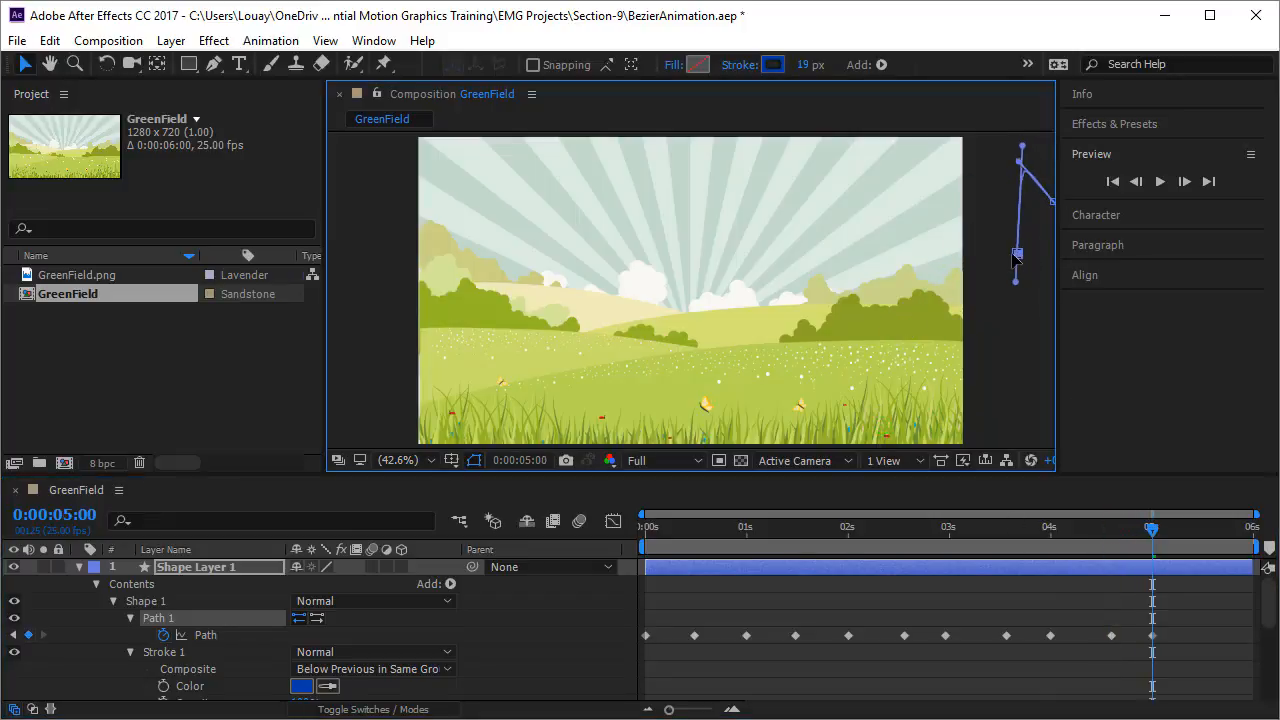
{"action": "left_click", "coordinate": [1108, 636]}
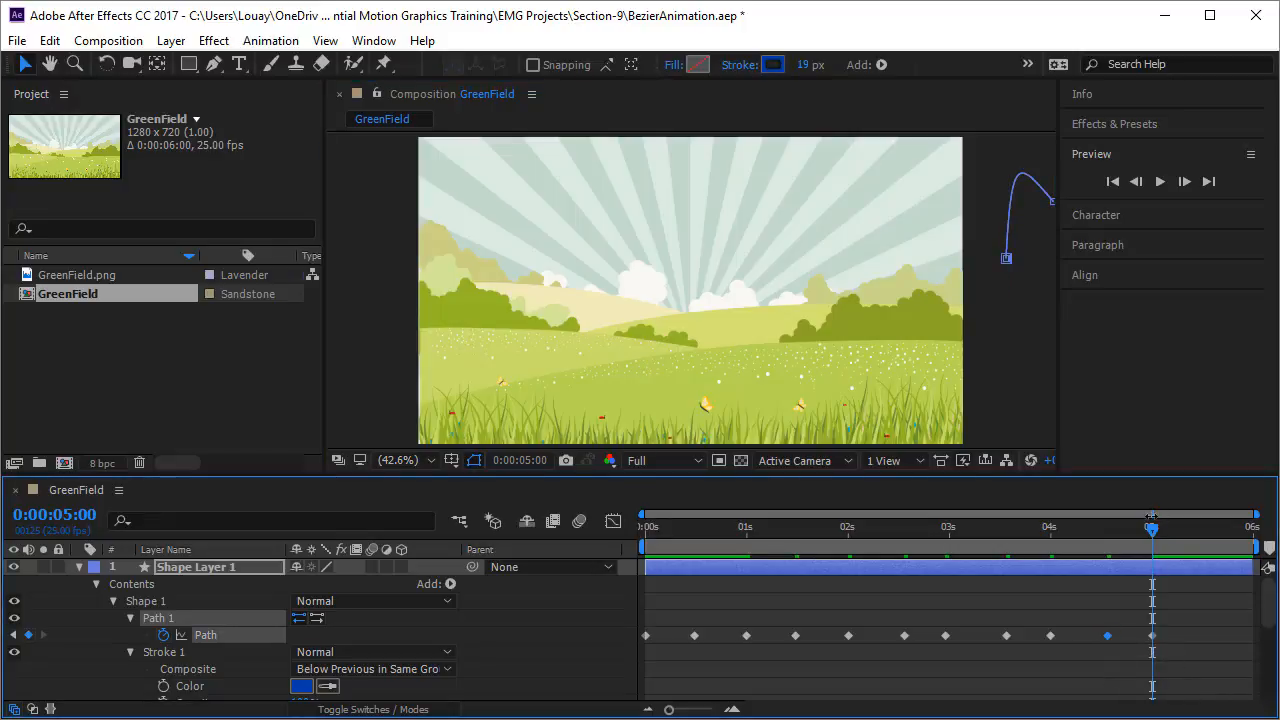
Preview the keyframed path animation twice from 0:00:00:00.
{"action": "left_click_drag", "start_coordinate": [1152, 529], "coordinate": [216, 624]}
{"action": "key", "text": "space"}
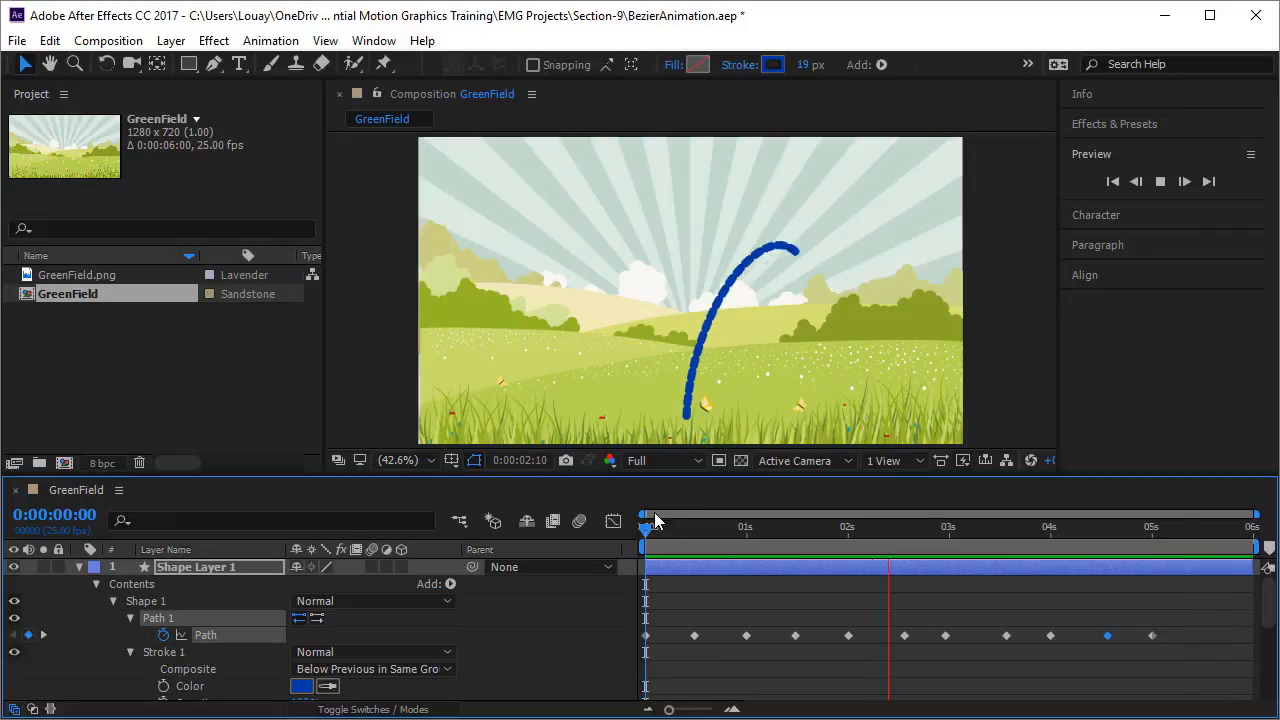
{"action": "left_click_drag", "start_coordinate": [651, 526], "coordinate": [574, 530]}
{"action": "key", "text": "space"}
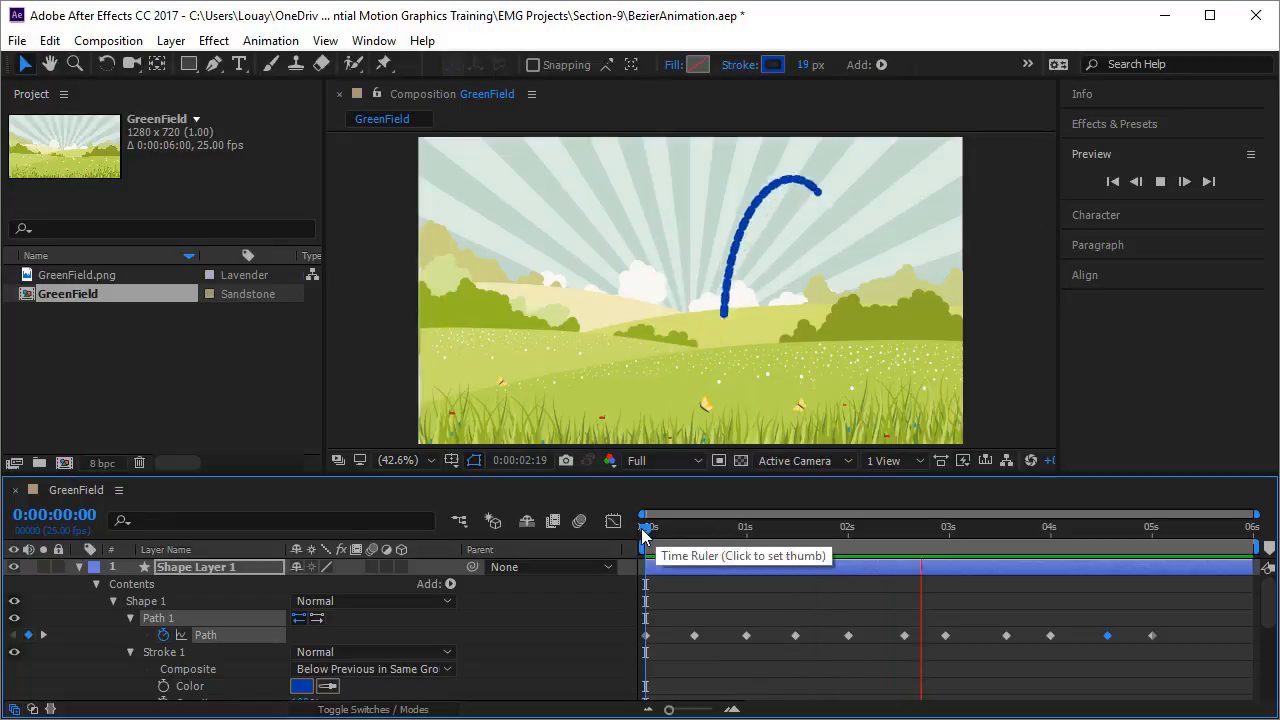
At 0:00:00:12, add a point to the middle of the curve with the Pen tool and pull it right to bow the path.
{"action": "left_click_drag", "start_coordinate": [641, 528], "coordinate": [694, 540]}
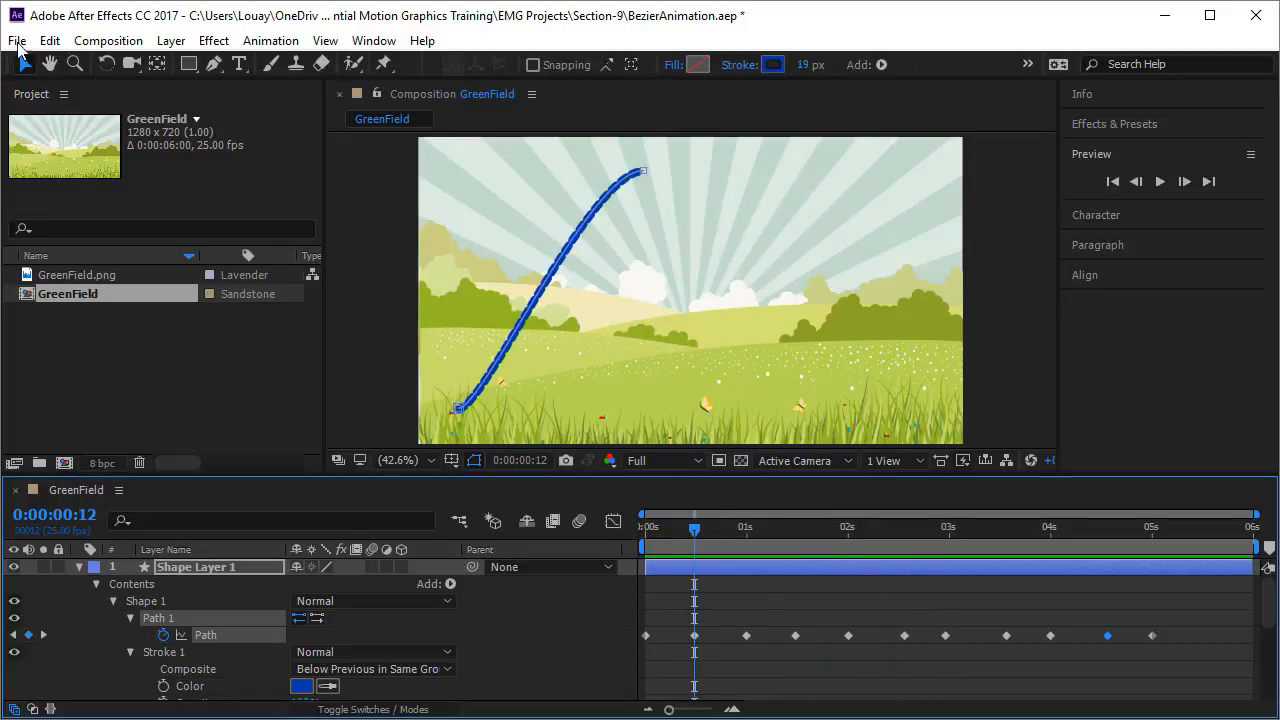
{"action": "left_click", "coordinate": [213, 66]}
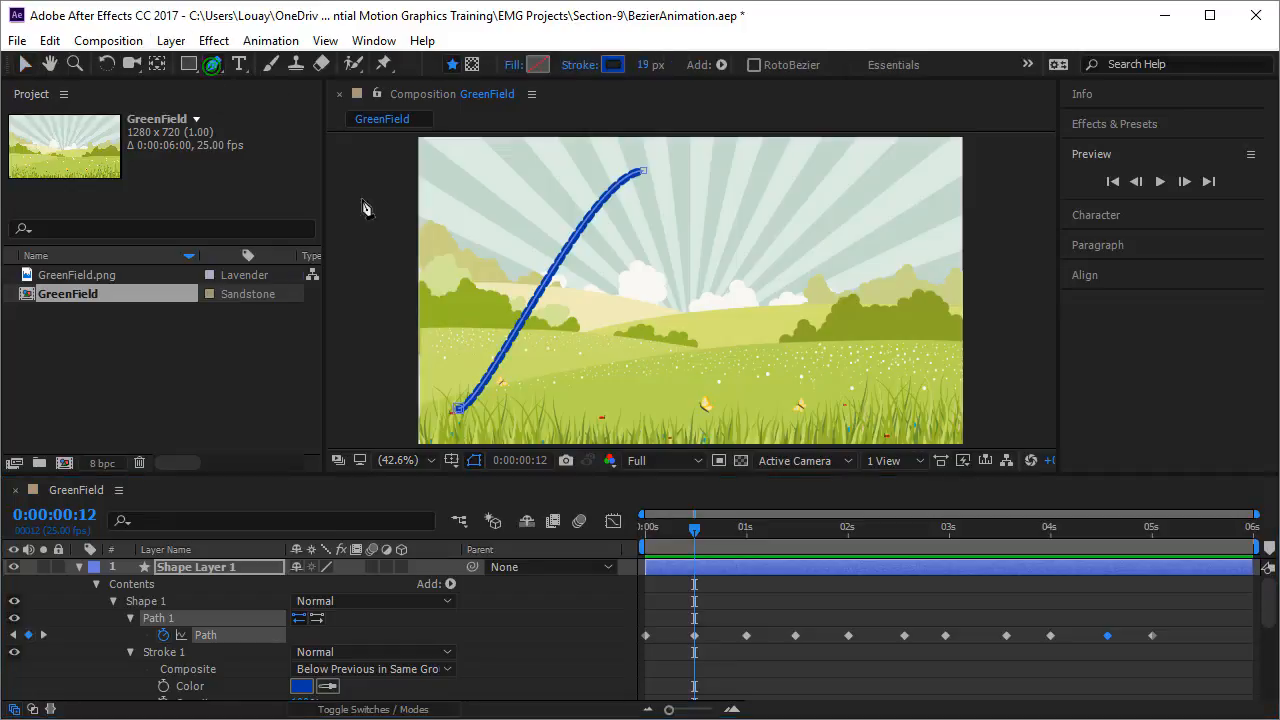
{"action": "left_click", "coordinate": [541, 296]}
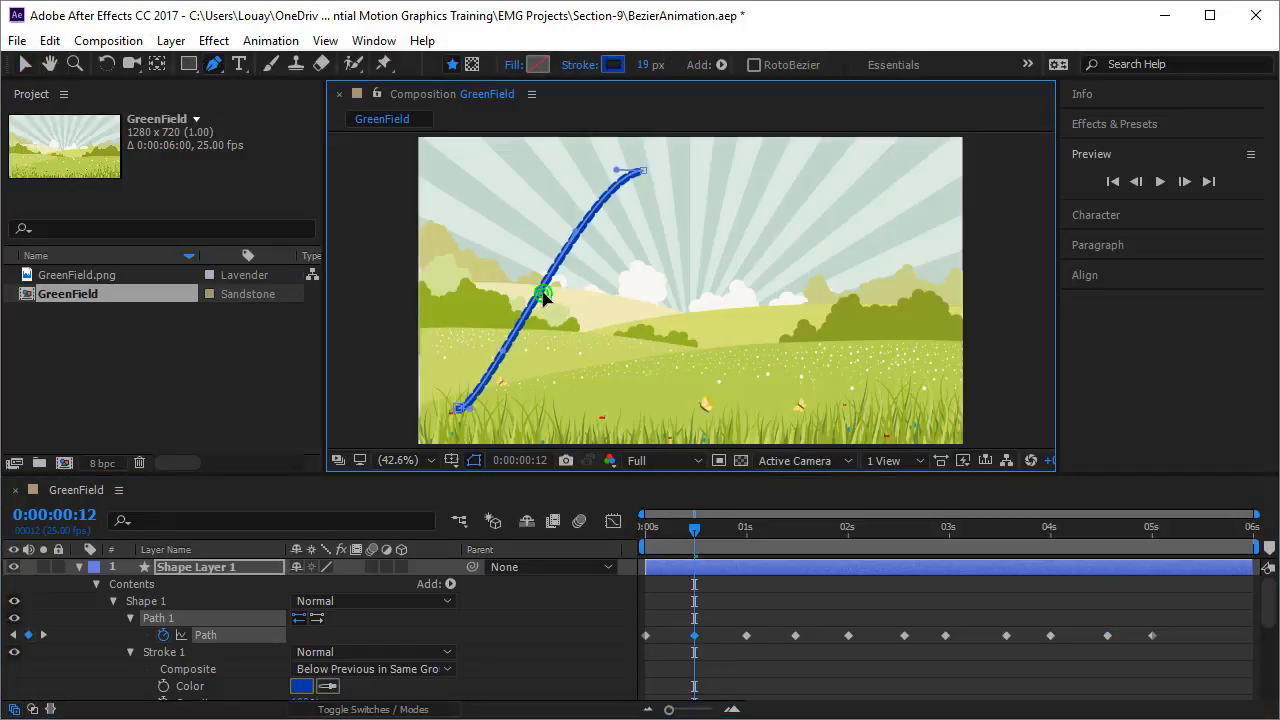
{"action": "mouse_move", "coordinate": [543, 297]}
{"action": "left_mouse_down"}
{"action": "mouse_move", "coordinate": [612, 293]}
{"action": "mouse_move", "coordinate": [647, 307]}
{"action": "left_mouse_up"}
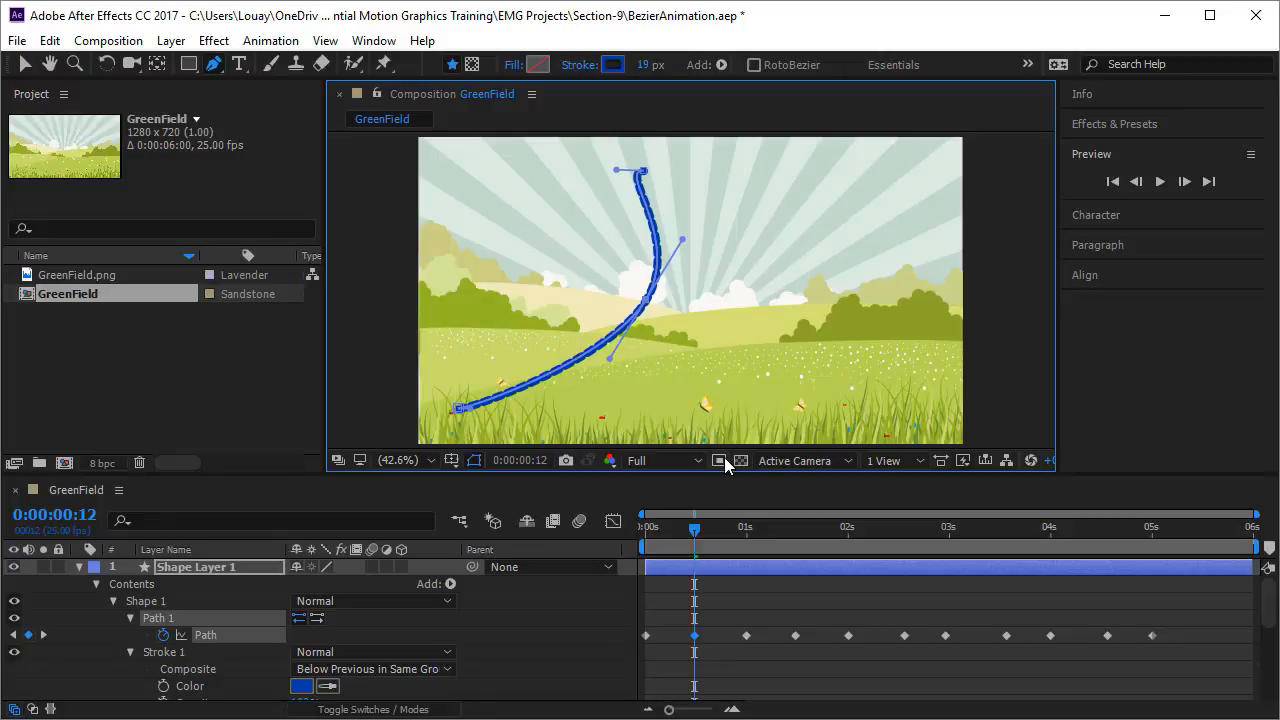
Step through the frames between 0:00:00:00 and 0:00:01:00 to examine how the added point shapes the path at neighbouring keyframes.
{"action": "key", "text": "Page_Down"}
{"action": "key", "text": "Page_Down"}
{"action": "key", "text": "Page_Down"}
{"action": "key", "text": "Page_Down"}
{"action": "key", "text": "Page_Down"}
{"action": "key", "text": "Page_Down"}
{"action": "key", "text": "Page_Down"}
{"action": "key", "text": "Page_Down"}
{"action": "key", "text": "Page_Down"}
{"action": "key", "text": "Page_Down"}
{"action": "key", "text": "Page_Down"}
{"action": "key", "text": "Page_Down"}
{"action": "key", "text": "Page_Down"}
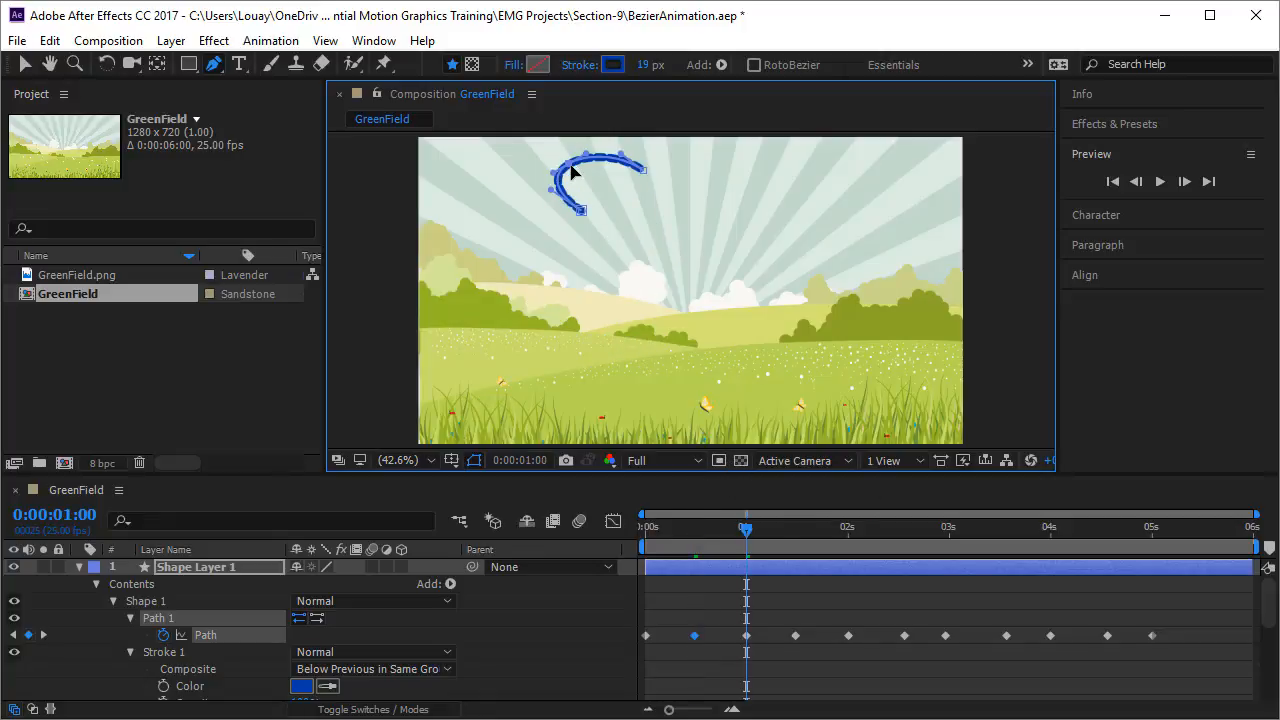
{"action": "key", "text": "Page_Up"}
{"action": "key", "text": "Page_Up"}
{"action": "key", "text": "Page_Up"}
{"action": "key", "text": "Page_Up"}
{"action": "key", "text": "Page_Up"}
{"action": "key", "text": "Page_Up"}
{"action": "key", "text": "Page_Up"}
{"action": "key", "text": "Page_Up"}
{"action": "key", "text": "Page_Up"}
{"action": "key", "text": "Page_Up"}
{"action": "key", "text": "Page_Up"}
{"action": "key", "text": "Page_Up"}
{"action": "key", "text": "Page_Up"}
{"action": "key", "text": "Page_Up"}
{"action": "key", "text": "Page_Up"}
{"action": "key", "text": "Page_Up"}
{"action": "key", "text": "Page_Up"}
{"action": "key", "text": "Page_Up"}
{"action": "key", "text": "Page_Up"}
{"action": "key", "text": "Page_Up"}
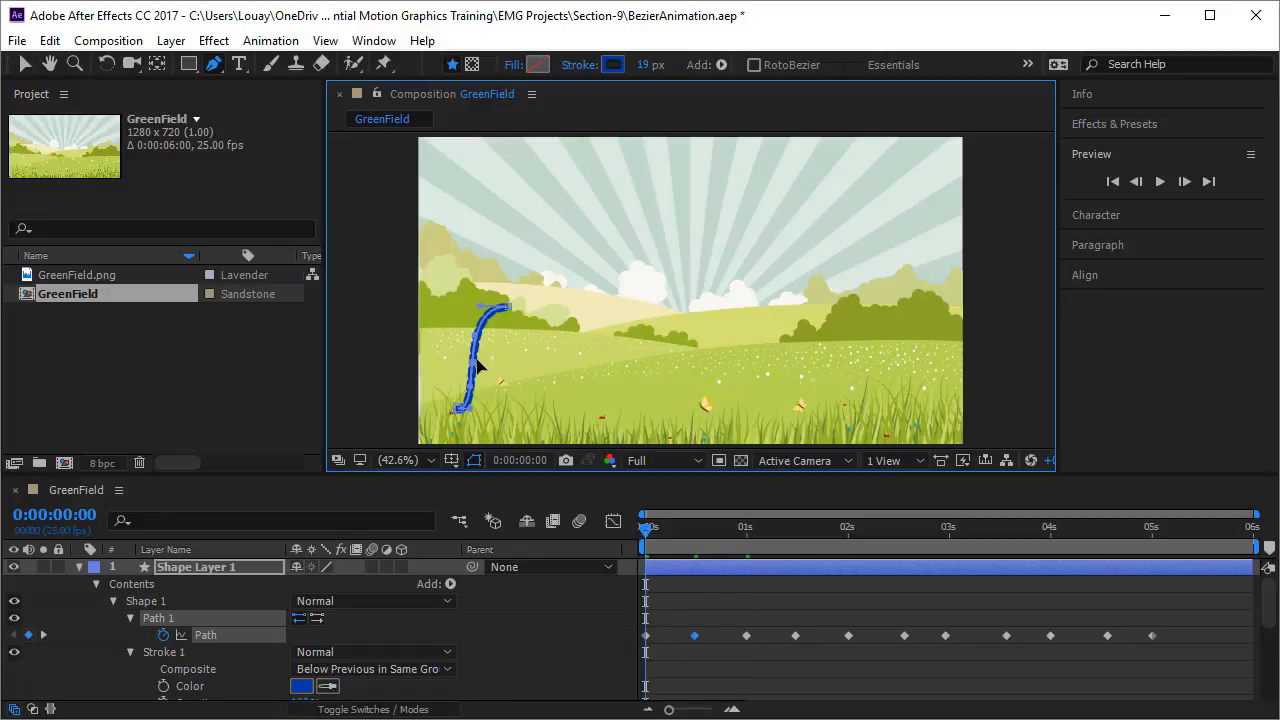
{"action": "key", "text": "Page_Down"}
{"action": "key", "text": "Page_Down"}
{"action": "key", "text": "Page_Down"}
{"action": "key", "text": "Page_Down"}
{"action": "key", "text": "Page_Down"}
{"action": "key", "text": "Page_Down"}
{"action": "key", "text": "Page_Down"}
{"action": "key", "text": "Page_Down"}
{"action": "key", "text": "Page_Down"}
{"action": "key", "text": "Page_Down"}
{"action": "key", "text": "Page_Down"}
{"action": "key", "text": "Page_Down"}
{"action": "key", "text": "Page_Down"}
{"action": "key", "text": "Page_Down"}
{"action": "key", "text": "Page_Down"}
{"action": "key", "text": "Page_Down"}
{"action": "key", "text": "Page_Down"}
{"action": "key", "text": "Page_Down"}
{"action": "key", "text": "Page_Down"}
{"action": "key", "text": "Page_Down"}
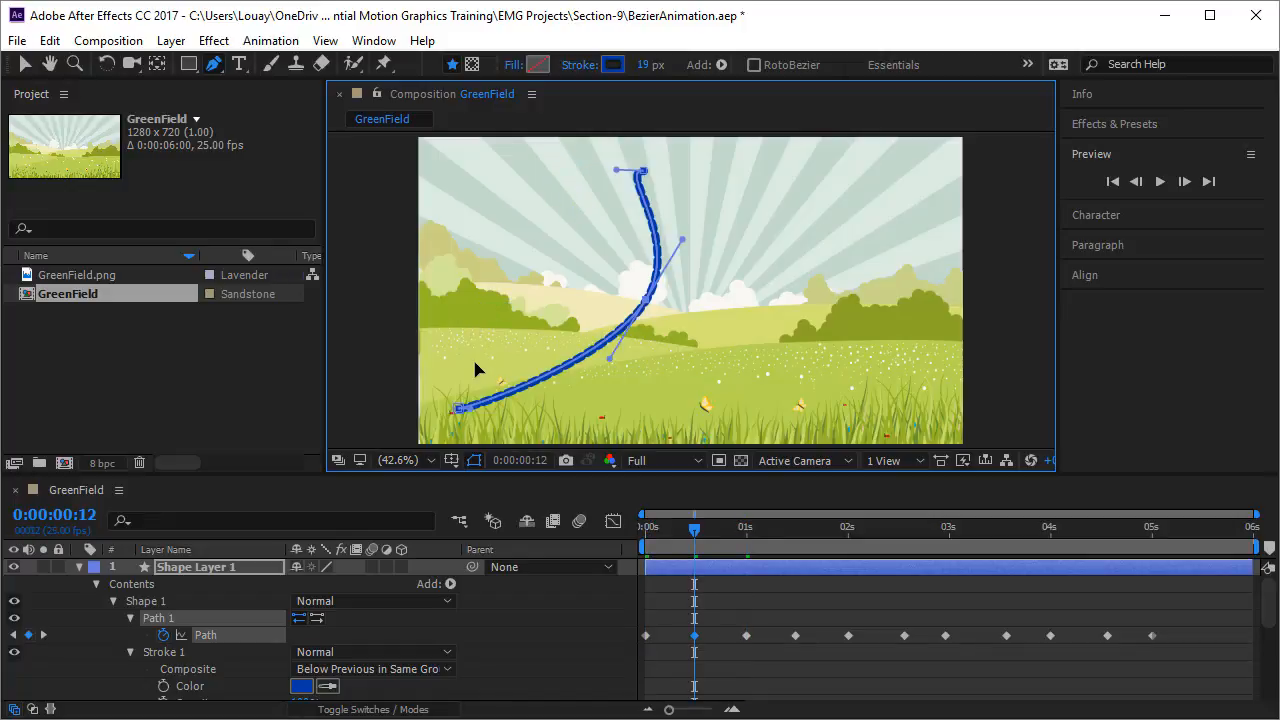
At 0:00:01:12, add another point to the lower curve, pull it right, adjust the middle point's bend, and preview from the start.
{"action": "key", "text": "k"}
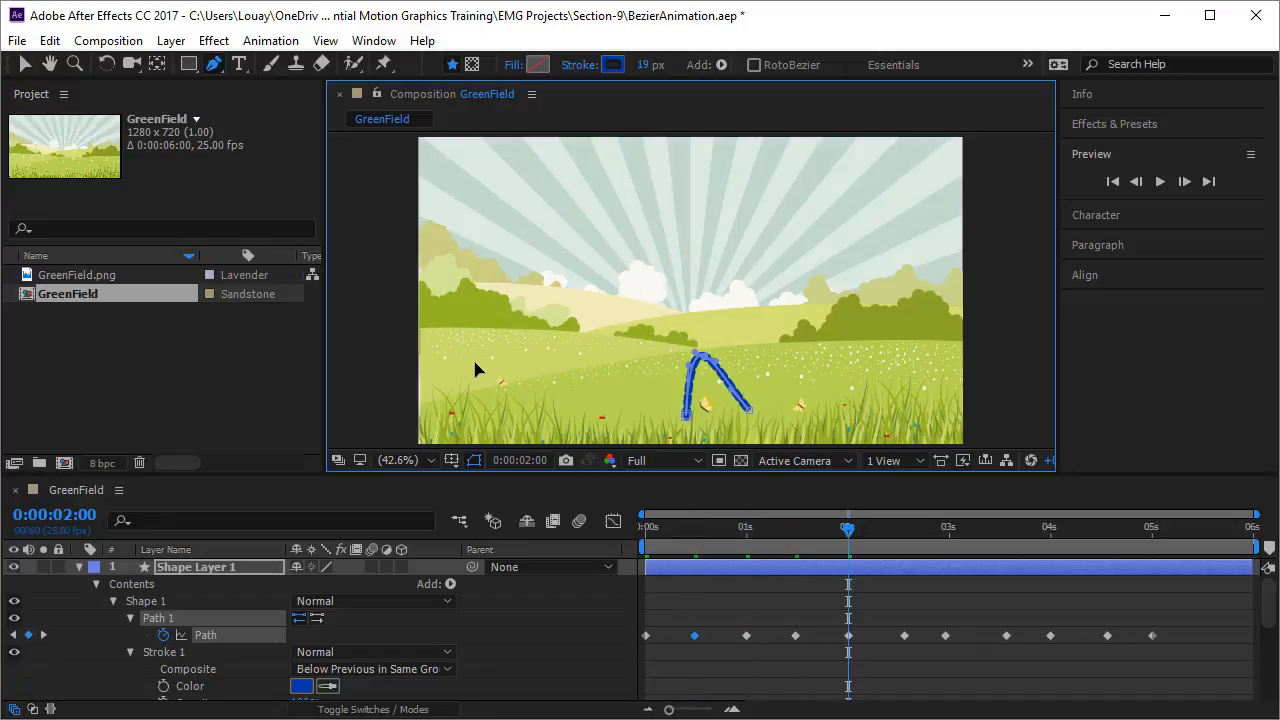
{"action": "key", "text": "j"}
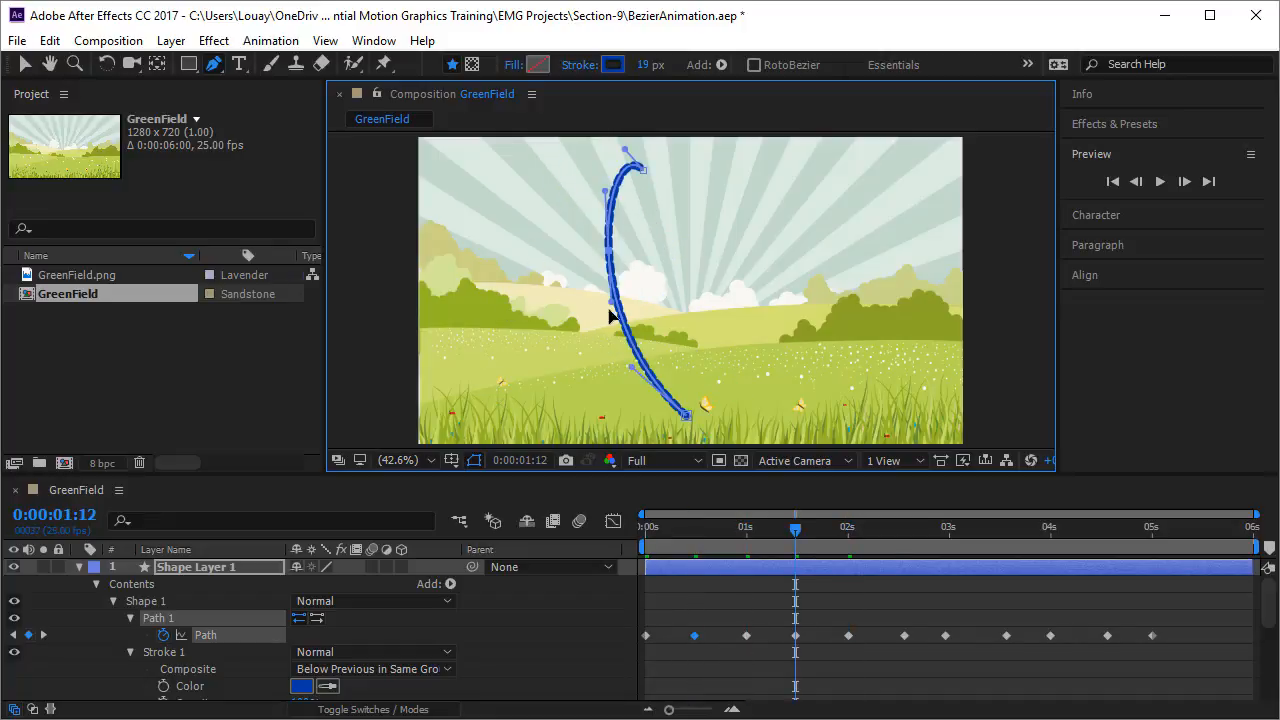
{"action": "left_click_drag", "start_coordinate": [617, 300], "coordinate": [706, 258]}
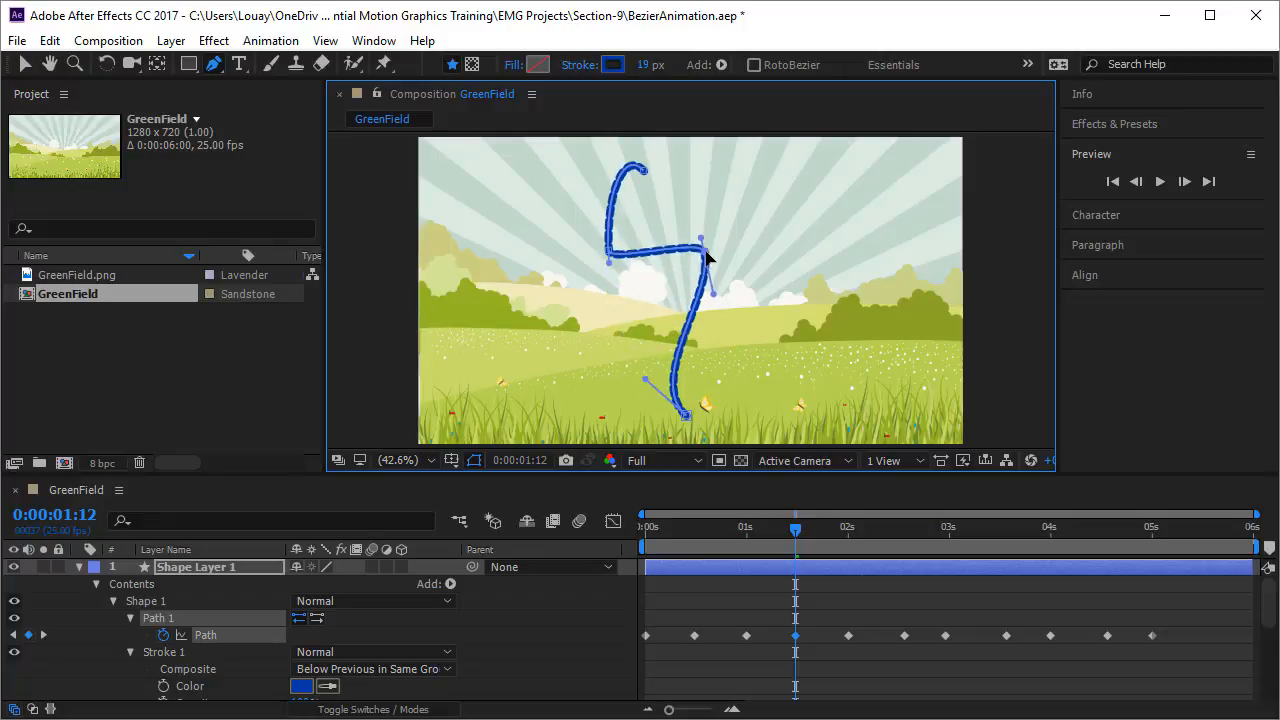
{"action": "left_click", "coordinate": [611, 253]}
{"action": "left_click_drag", "start_coordinate": [605, 193], "coordinate": [478, 234]}
{"action": "left_click_drag", "start_coordinate": [617, 253], "coordinate": [651, 256]}
{"action": "key", "text": "Home"}
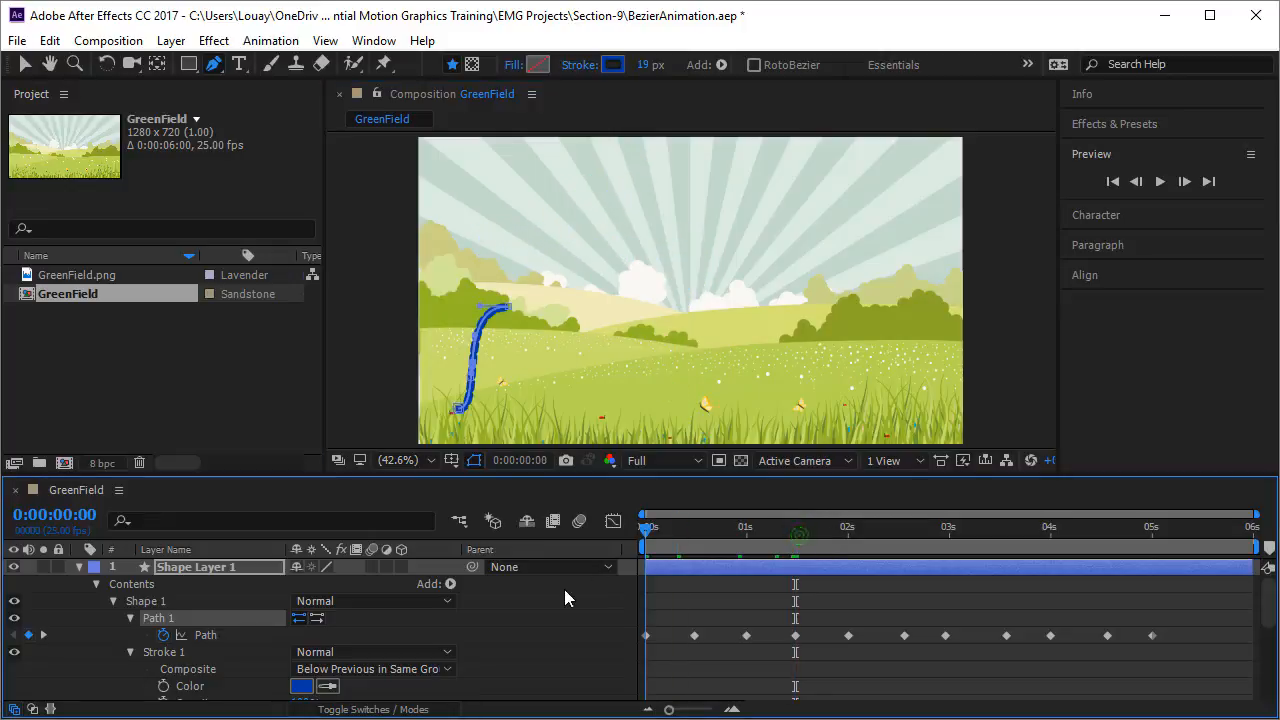
{"action": "key", "text": "space"}
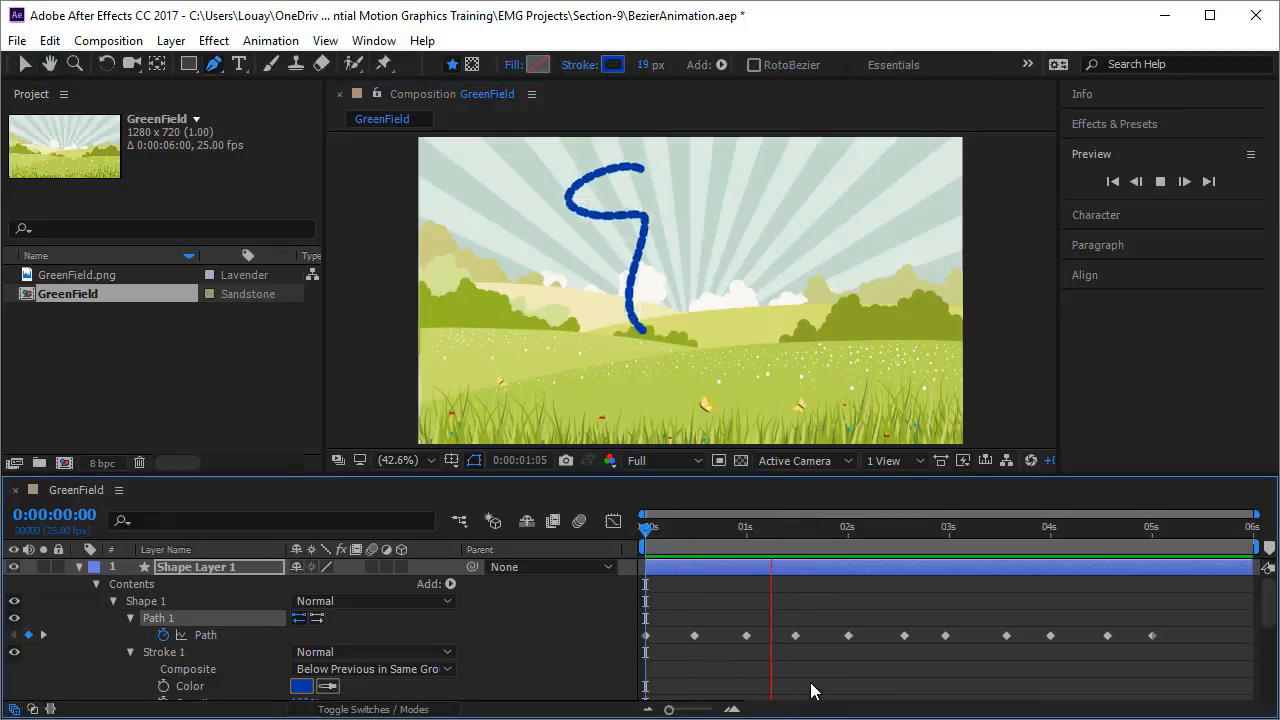